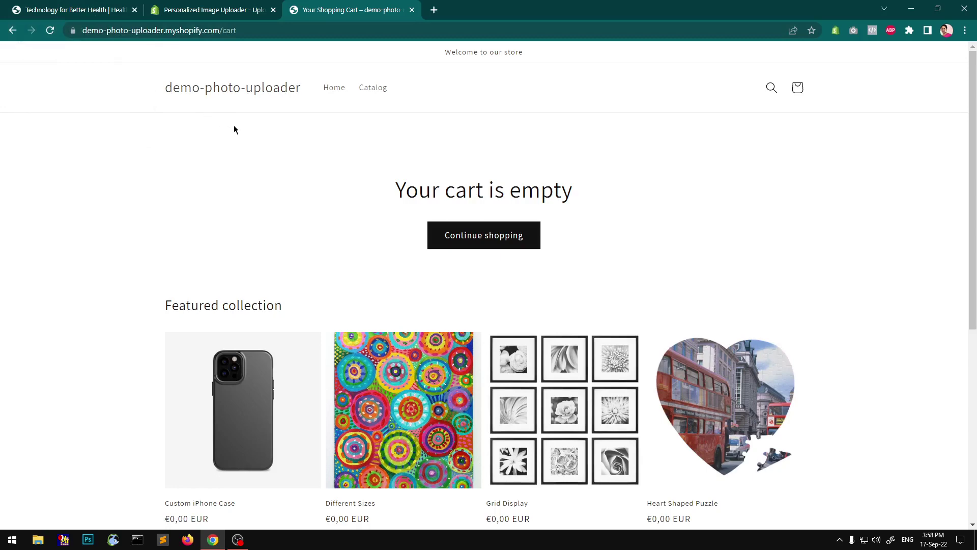
Switch to the TubeMint store, examine the uploaded images attached to the items in its cart, and close the cart.
left_click(82, 8)
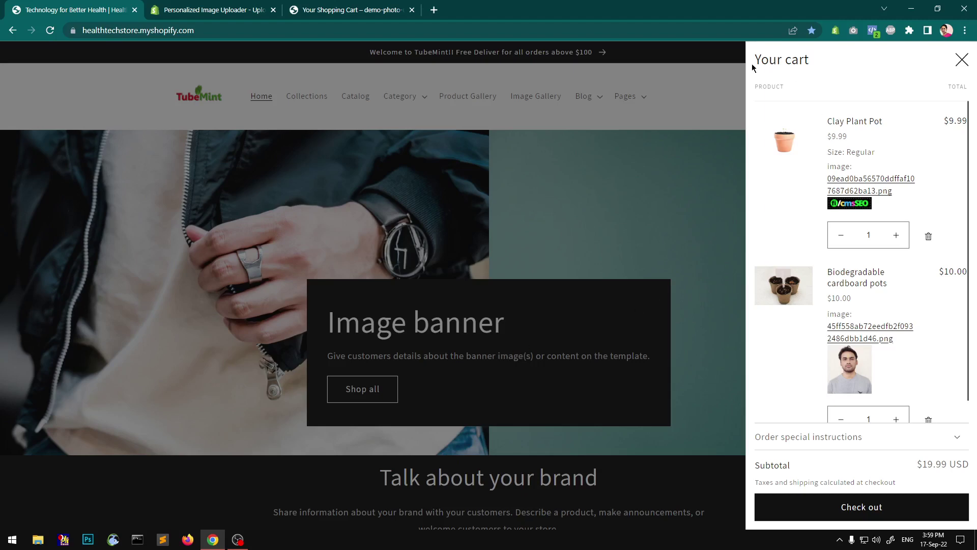
left_click_drag(761, 62, 837, 73)
left_click(837, 72)
left_click(961, 61)
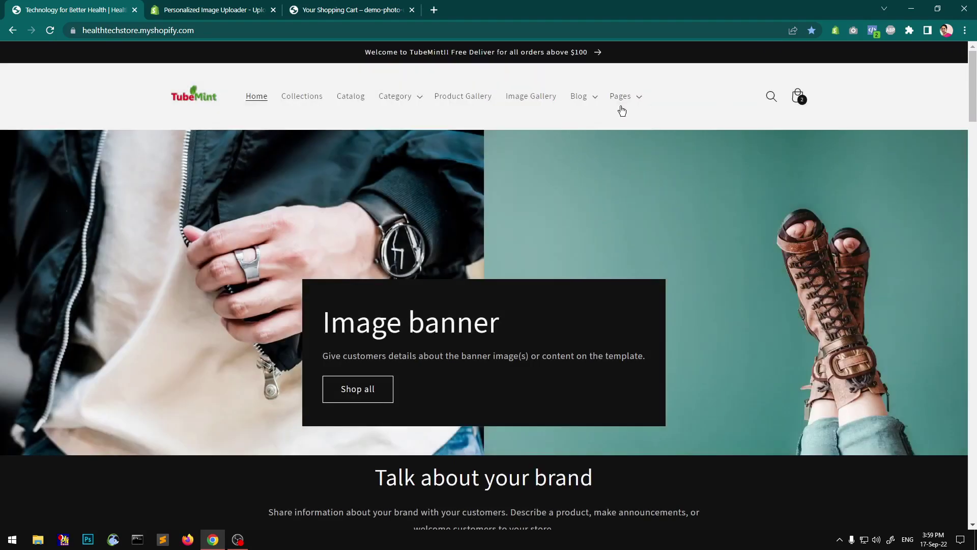
Review the Personalized Image Uploader listing in the Shopify App Store, including its features, screenshots, pricing and reviews.
left_click(338, 11)
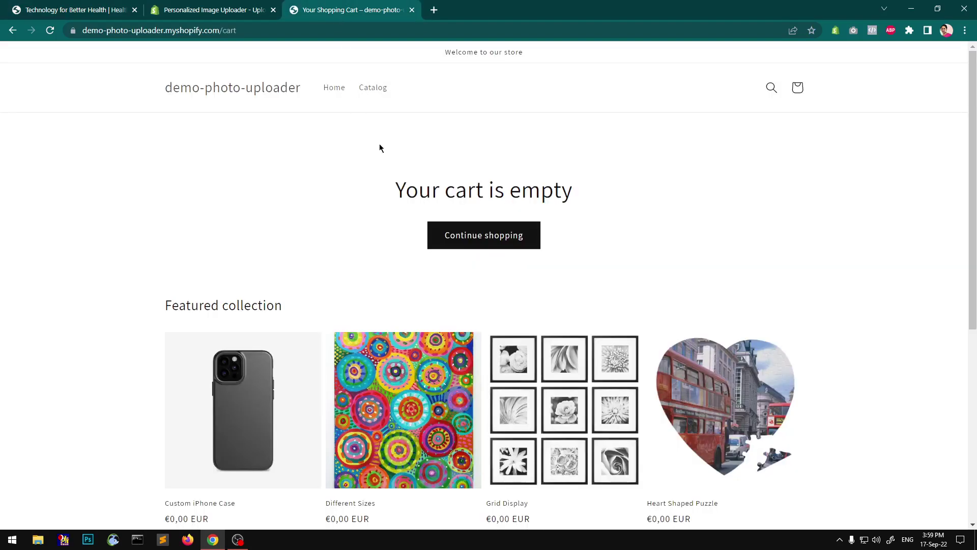
left_click(193, 7)
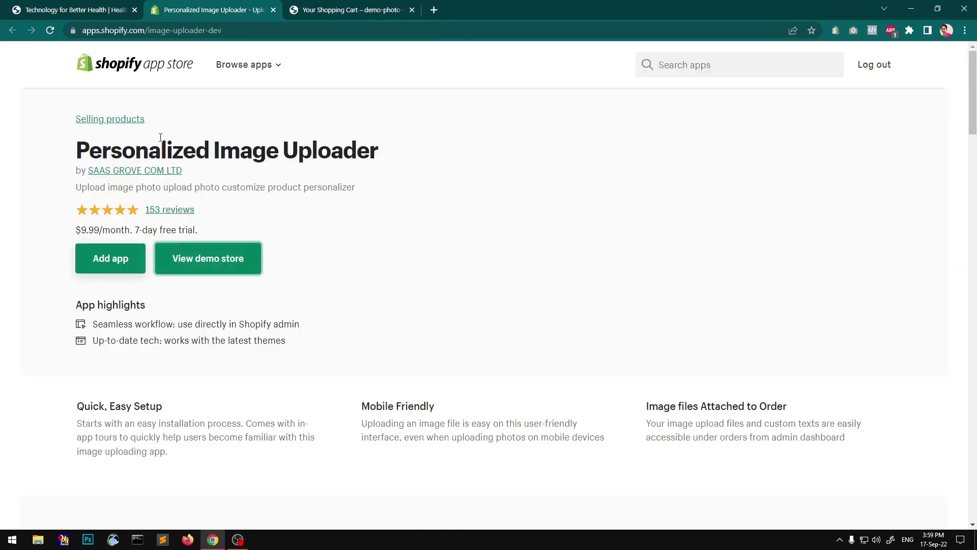
left_click_drag(71, 156, 414, 152)
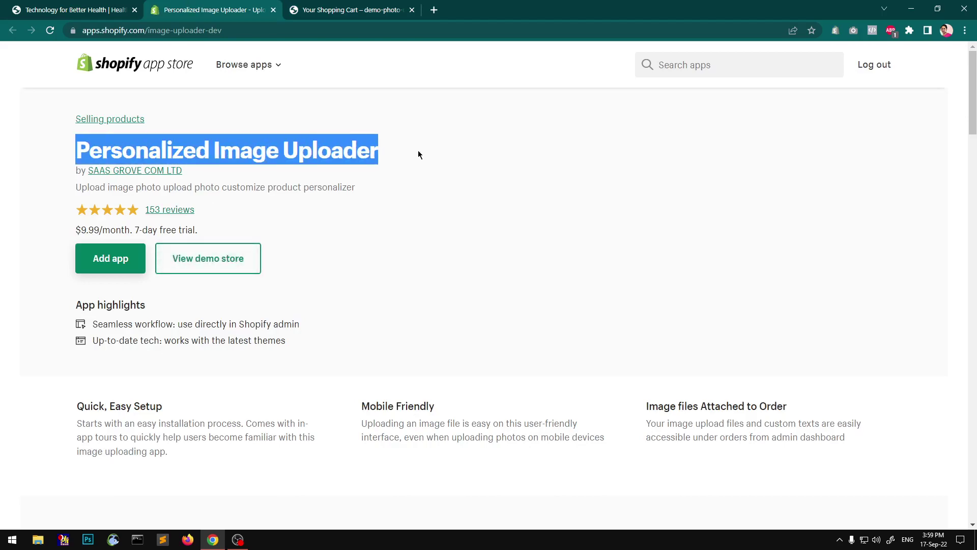
left_click(451, 168)
scroll(423, 308, "down", 10)
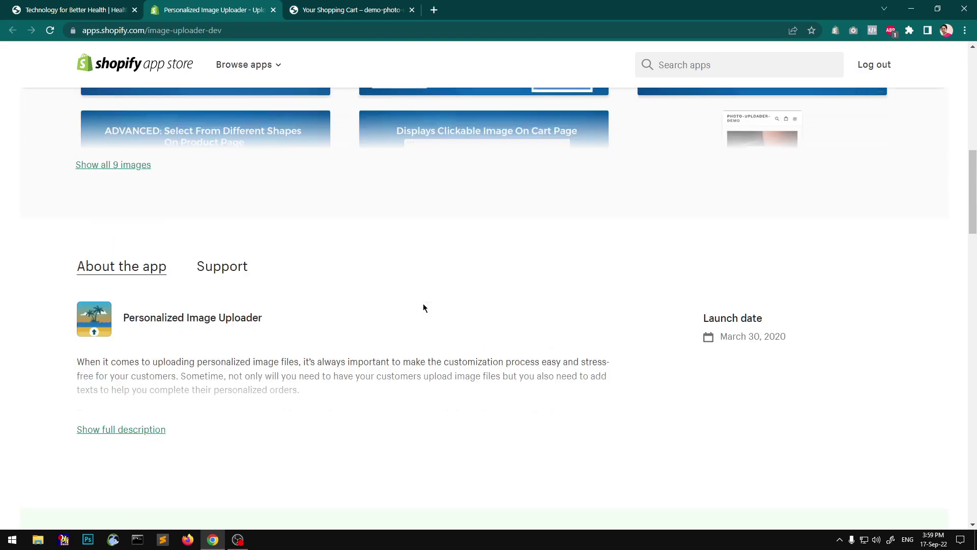
scroll(423, 307, "down", 5)
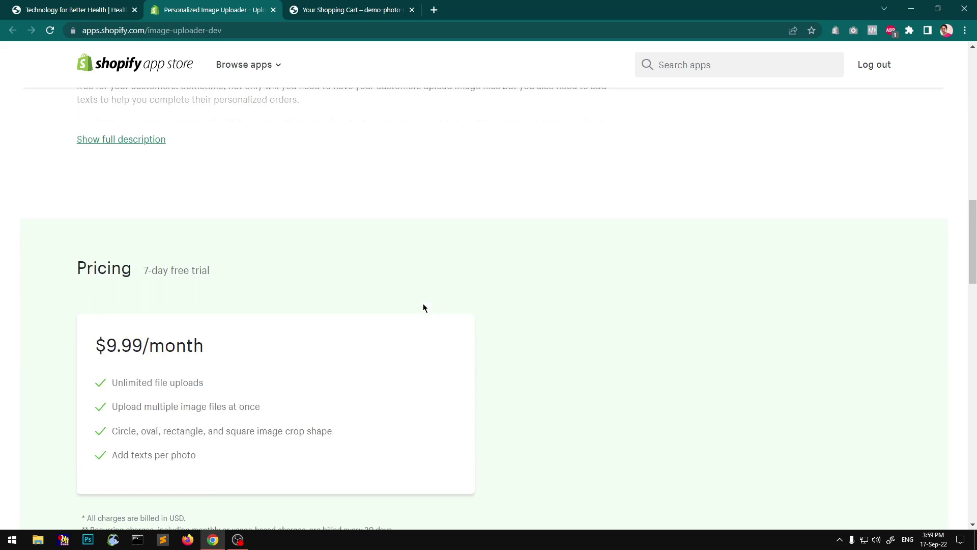
scroll(422, 307, "down", 5)
scroll(423, 307, "down", 5)
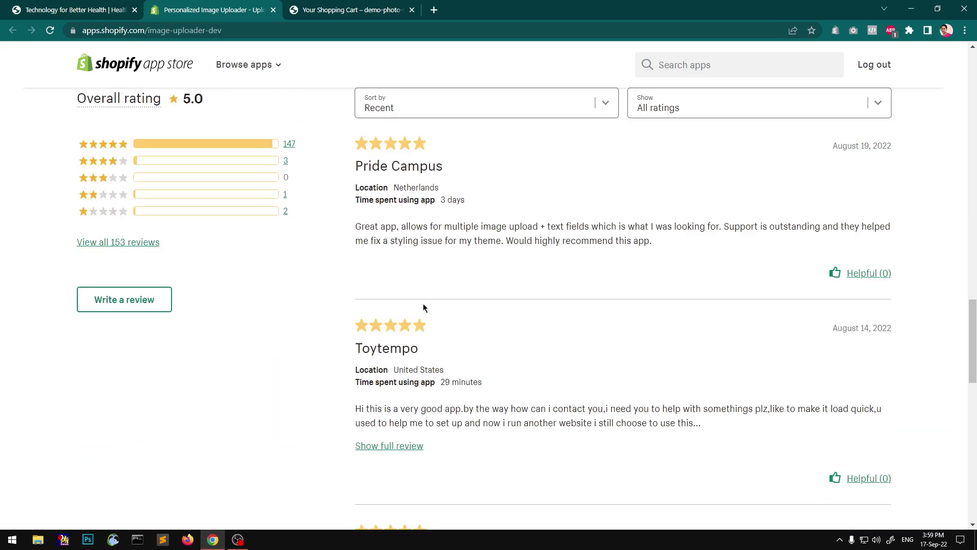
scroll(423, 308, "up", 20)
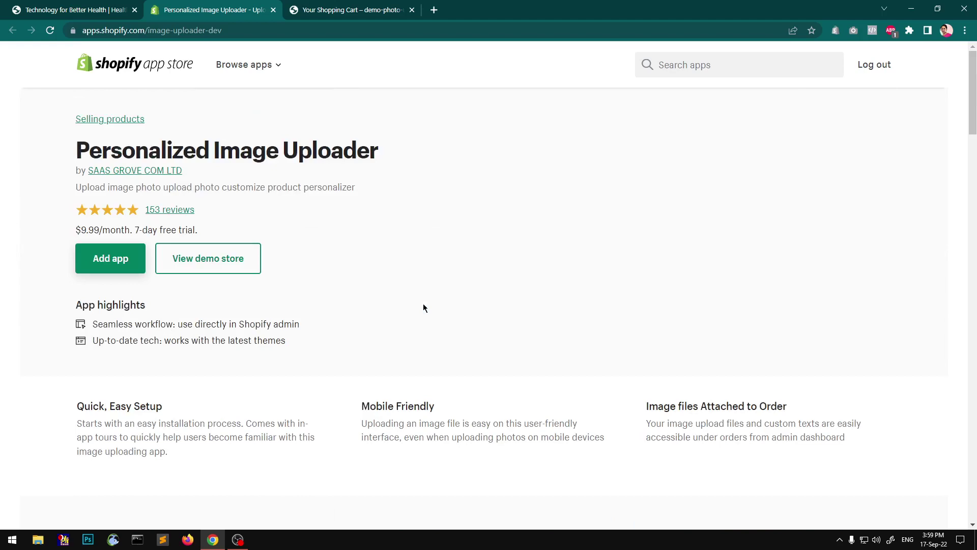
scroll(354, 303, "down", 20)
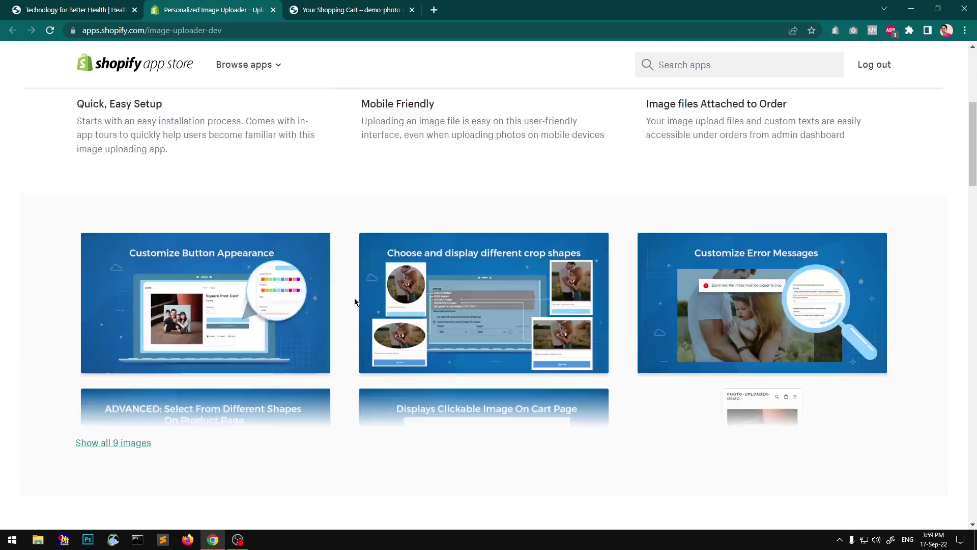
scroll(355, 302, "down", 20)
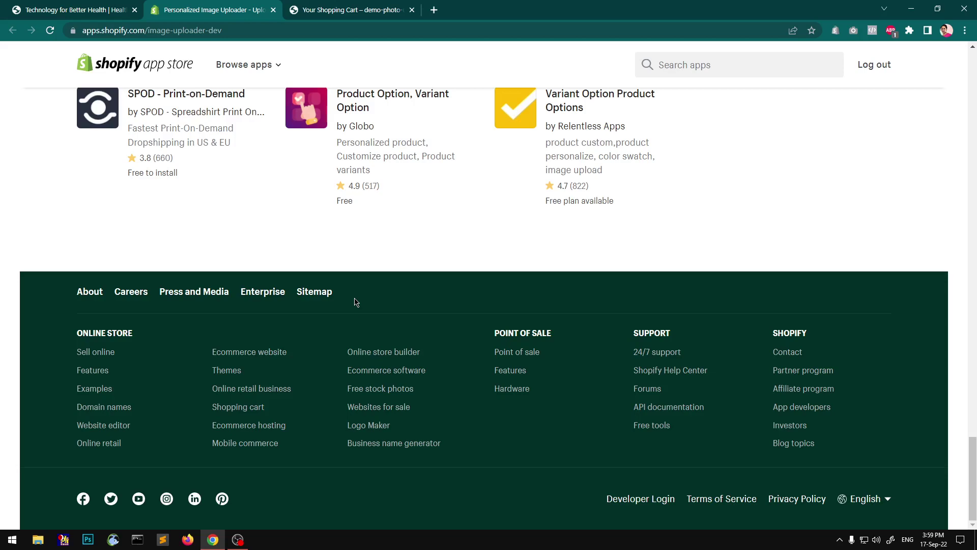
scroll(355, 302, "up", 15)
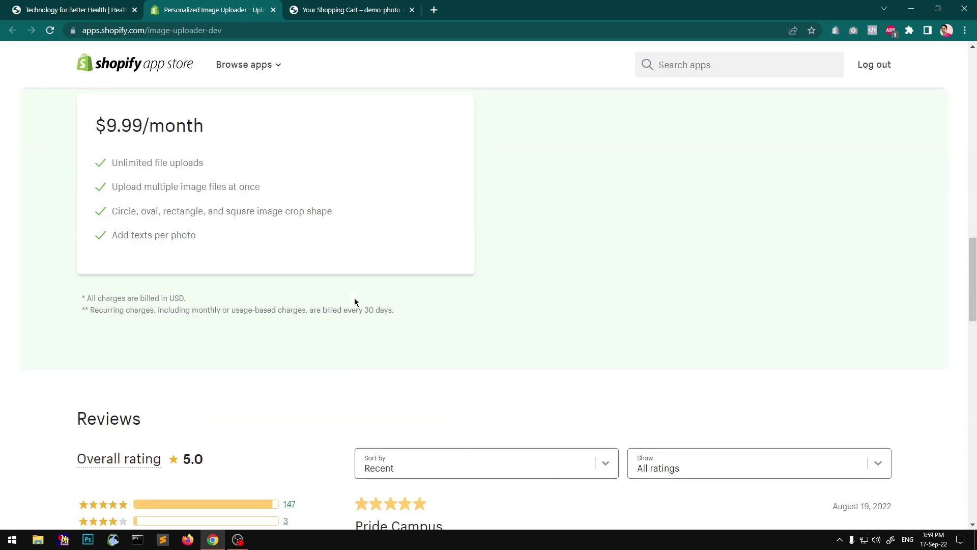
scroll(355, 302, "up", 10)
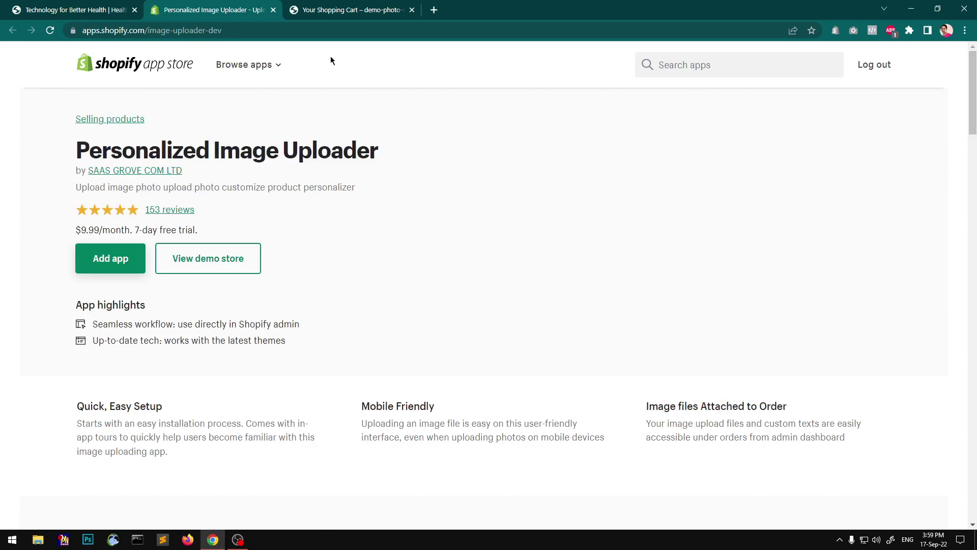
Empty the TubeMint store's cart by removing the Clay Plant Pot and the Biodegradable cardboard pots.
left_click(319, 7)
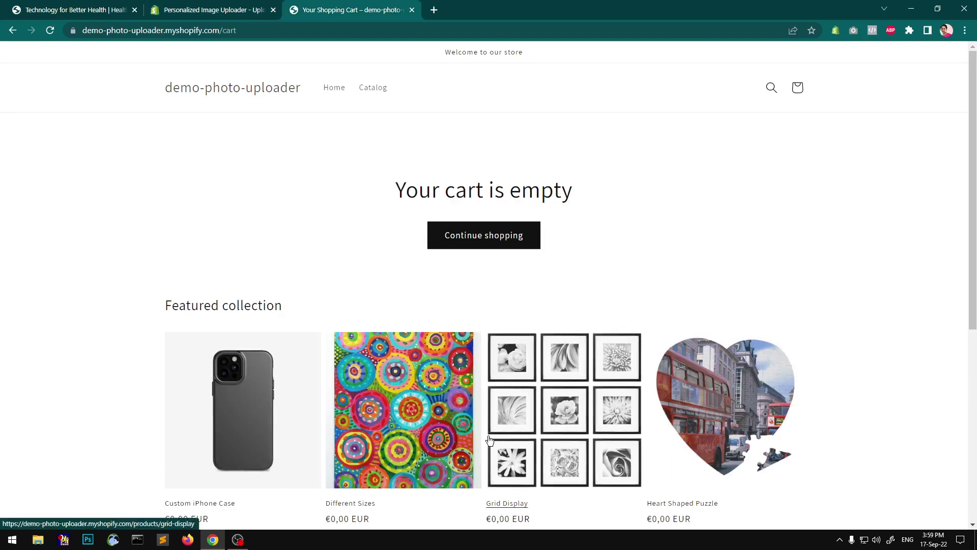
key("ctrl+Tab")
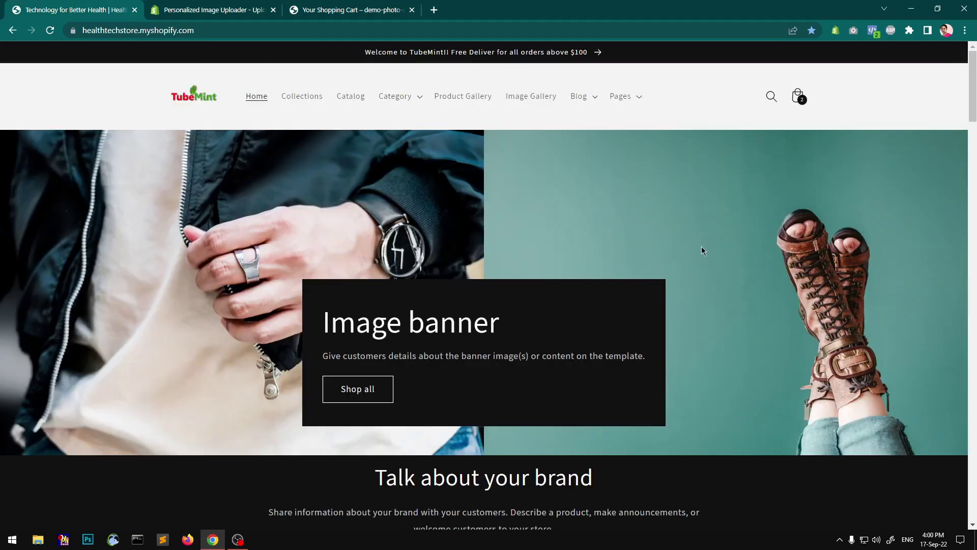
left_click(797, 99)
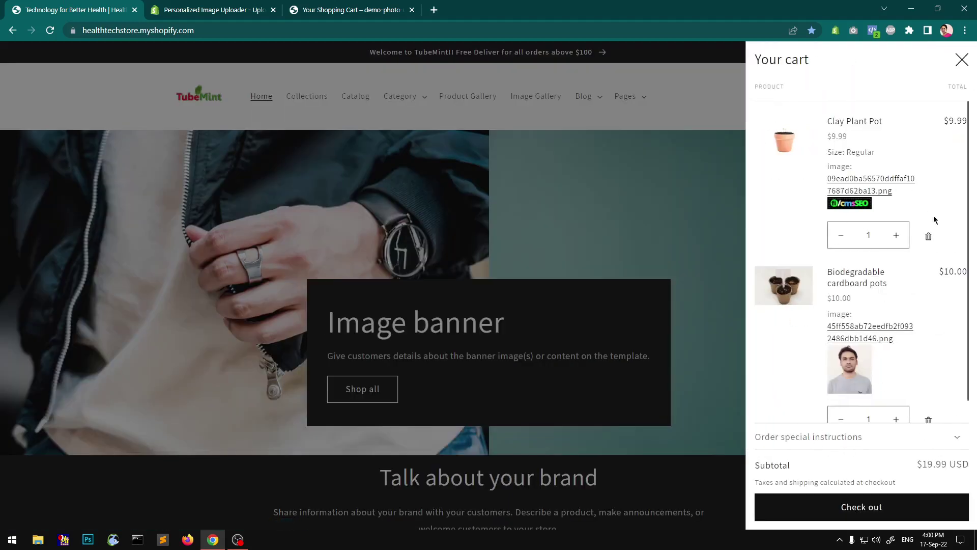
left_click(929, 237)
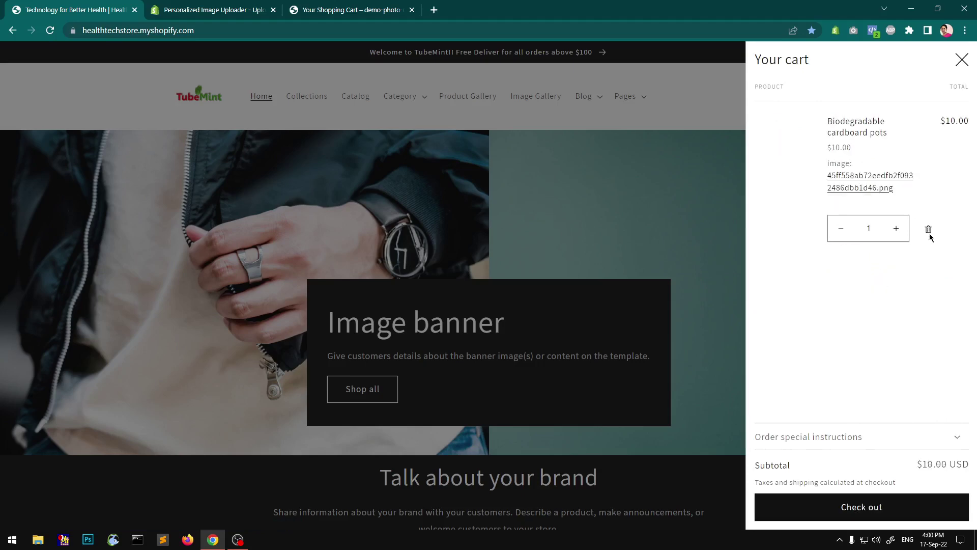
left_click(929, 273)
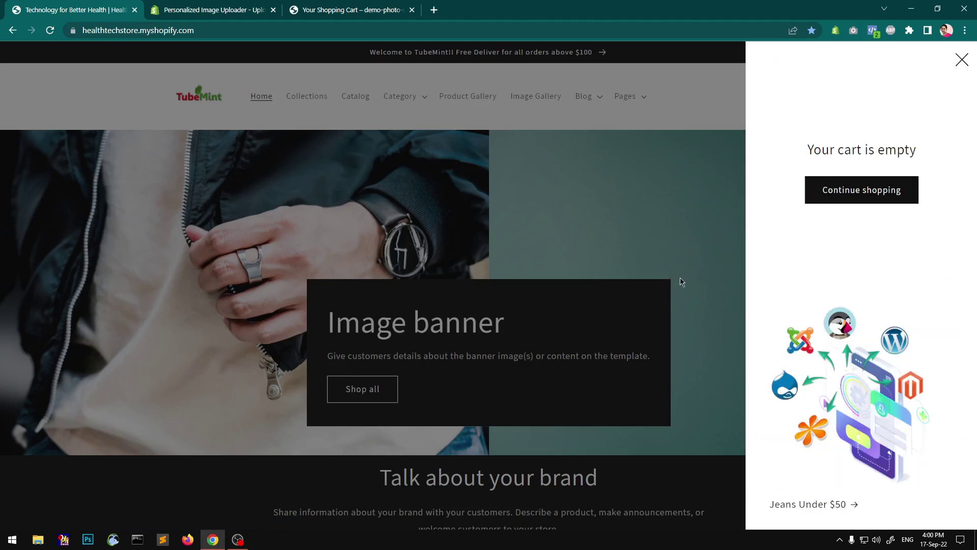
Continue shopping to the Biodegradable cardboard pots product page and hide the theme preview bar.
left_click(820, 199)
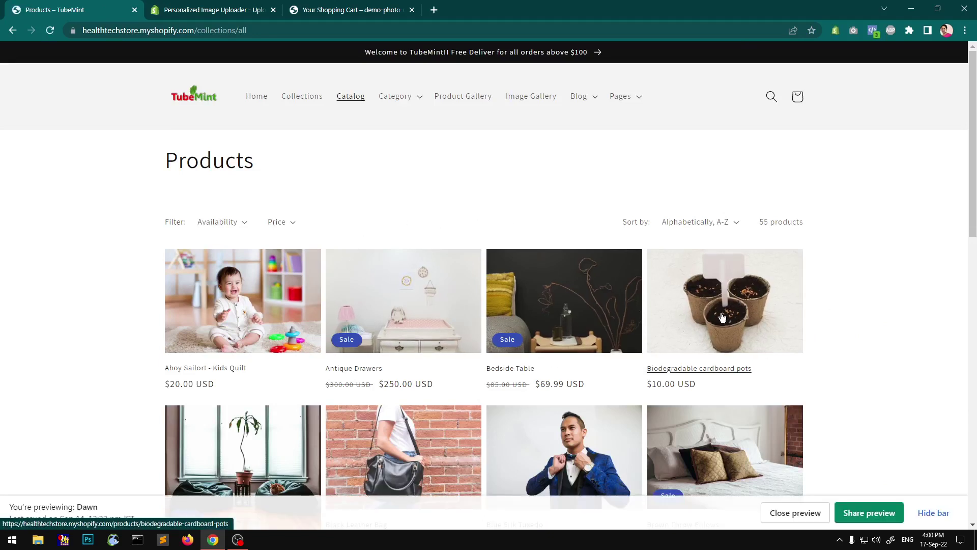
left_click(717, 316)
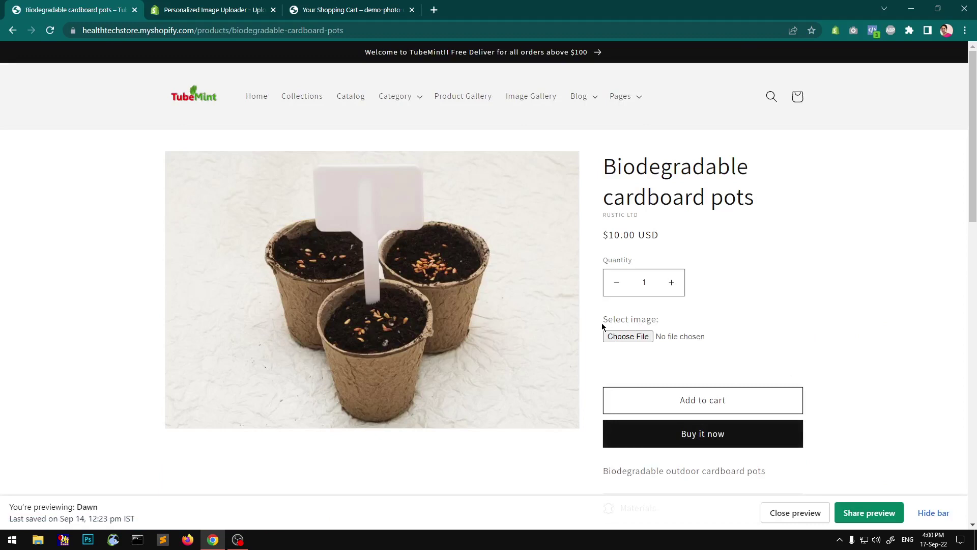
left_click_drag(602, 322, 694, 323)
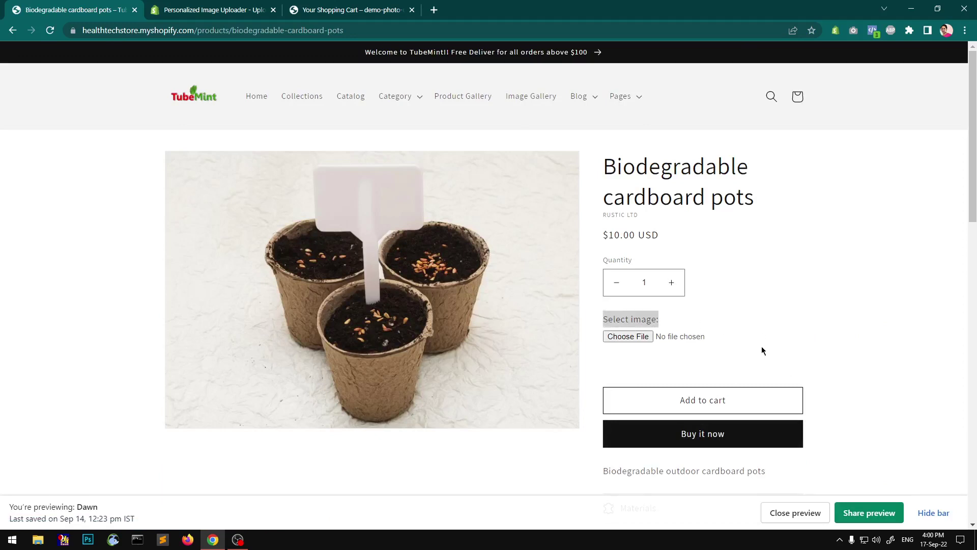
left_click(935, 516)
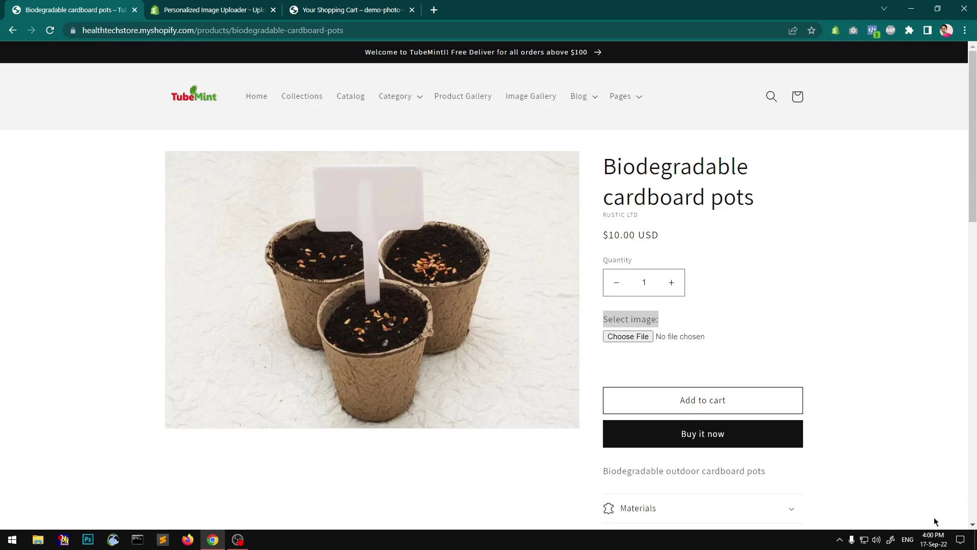
Choose the portrait photo PNG from the Desktop as the product's custom image and add the product to the cart.
left_click(627, 336)
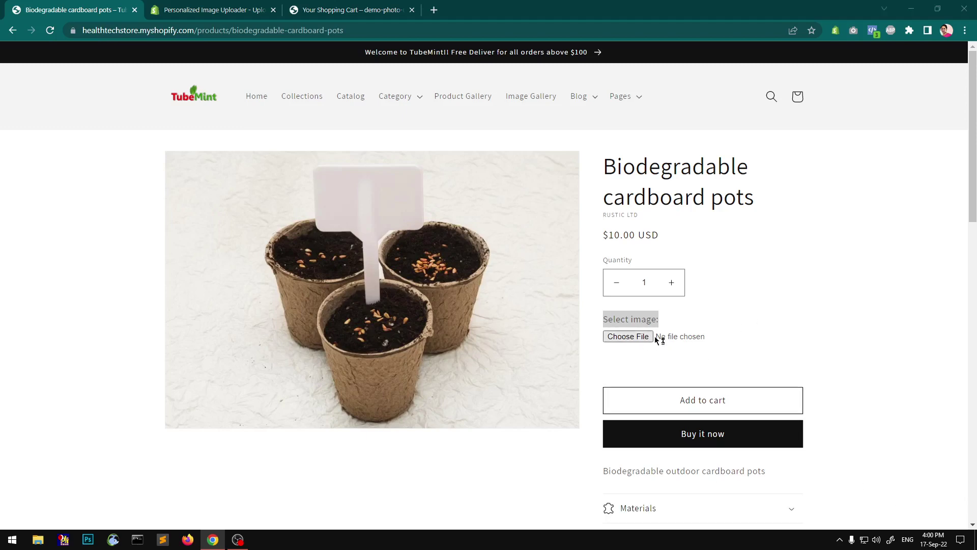
left_click_drag(481, 101, 471, 198)
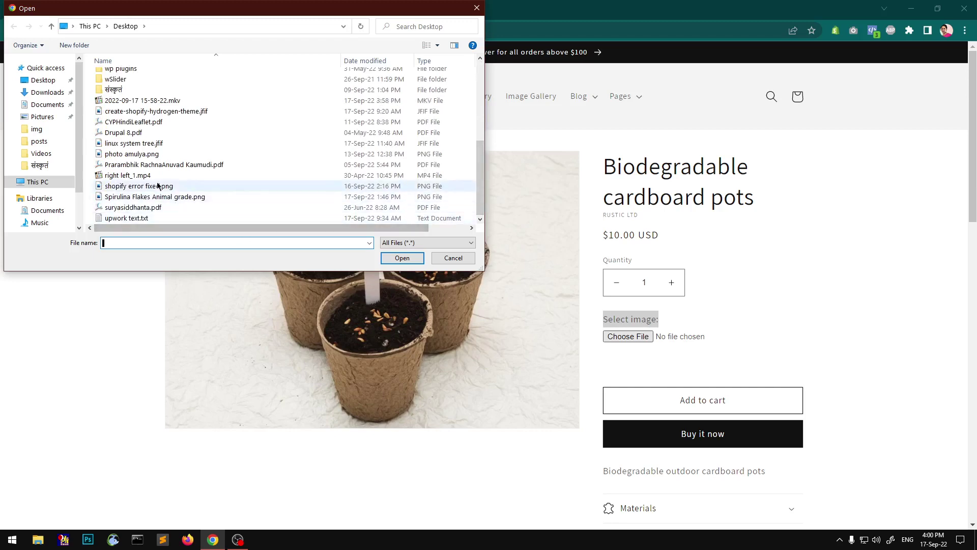
left_click(147, 155)
left_click(402, 258)
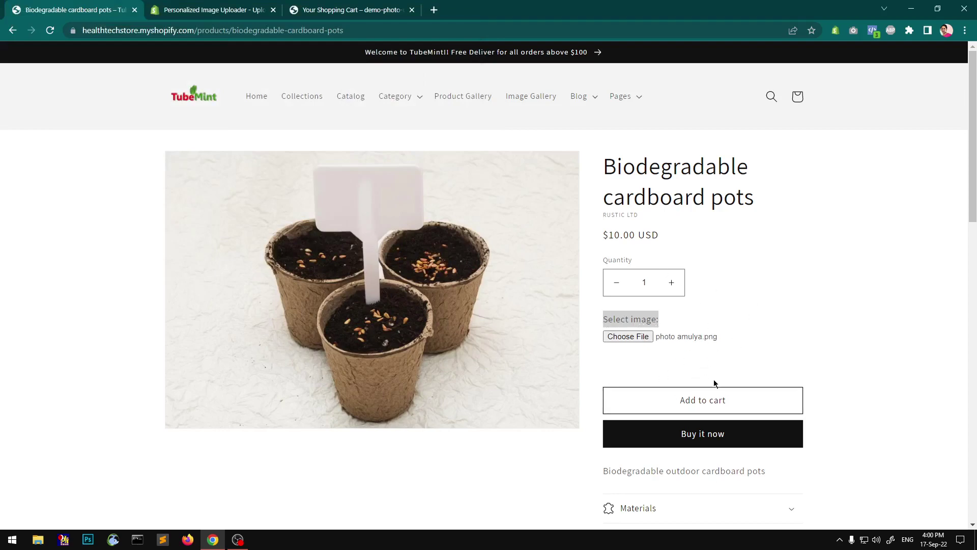
left_click(720, 402)
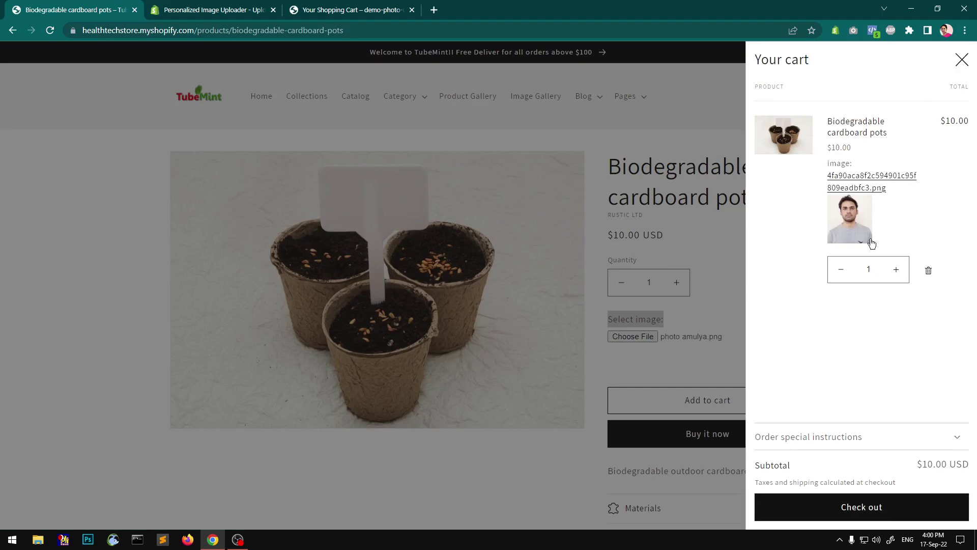
Proceed to checkout, download and view the uploaded image from the order summary, and close the image.
left_click(860, 510)
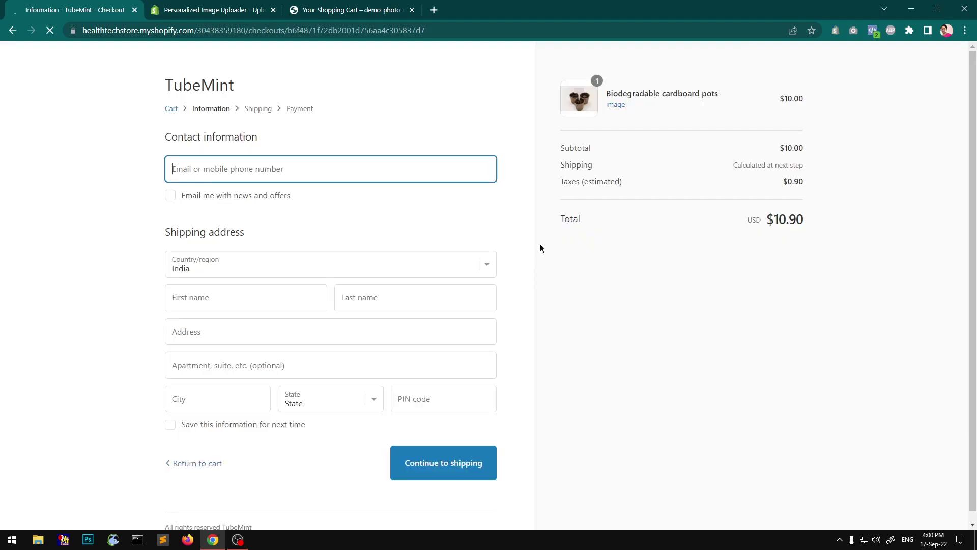
left_click(614, 108)
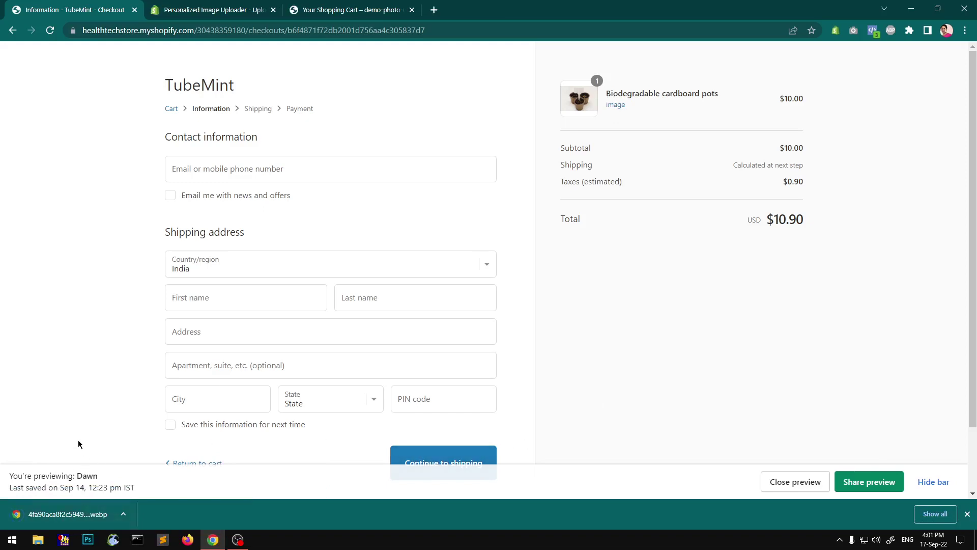
left_click(83, 519)
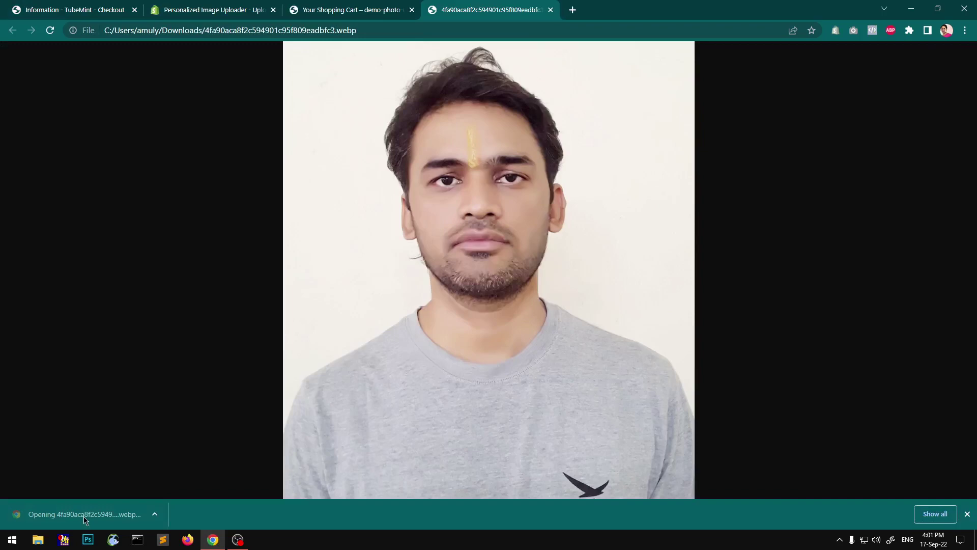
left_click(551, 9)
Open the Personalized Image Uploader demo store from its app listing, close the old demo cart page, and browse the demo product catalog.
left_click(218, 7)
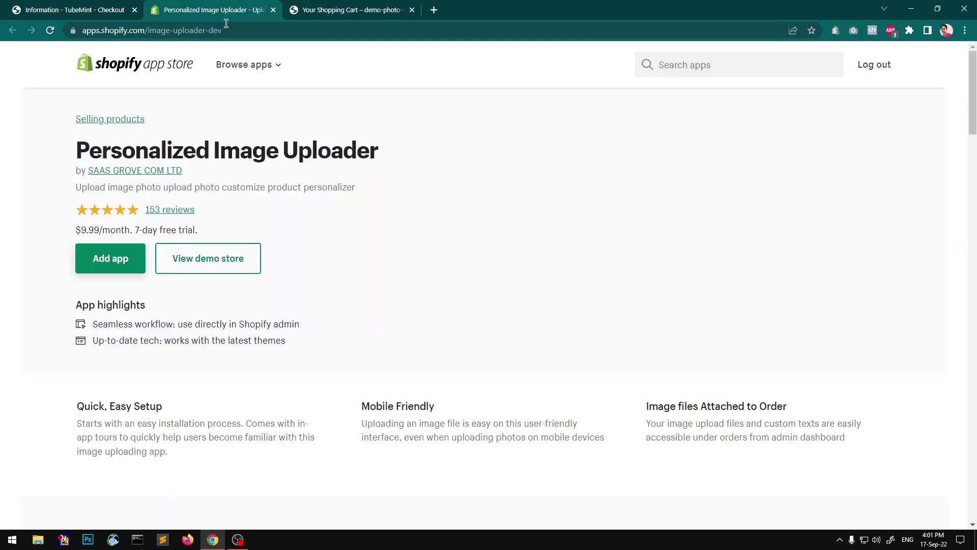
right_click(206, 261)
left_click(239, 266)
left_click(514, 11)
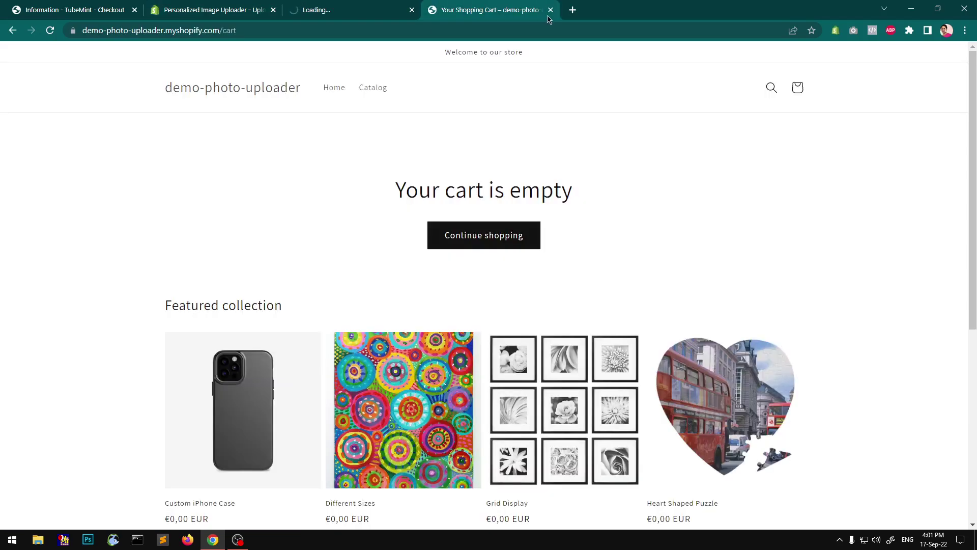
left_click(551, 10)
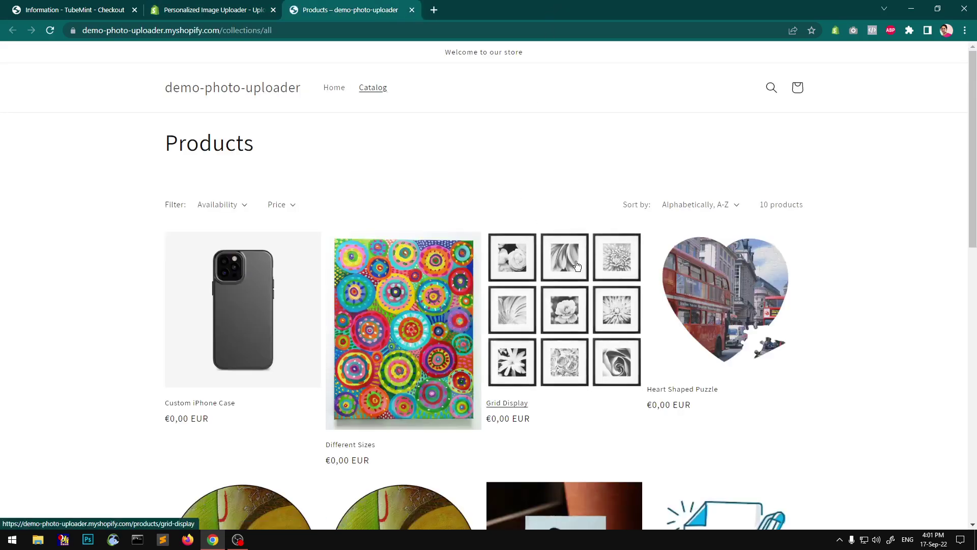
scroll(493, 336, "down", 10)
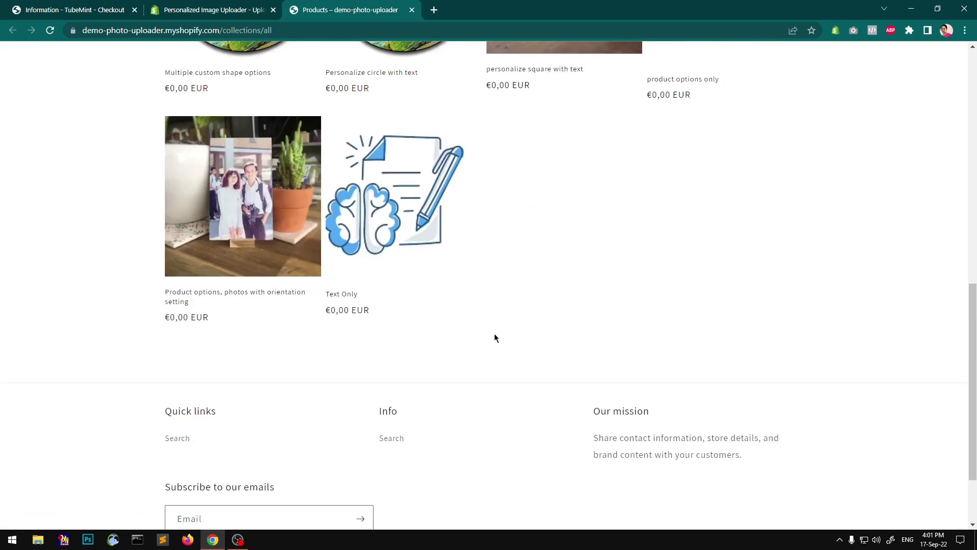
scroll(494, 338, "up", 5)
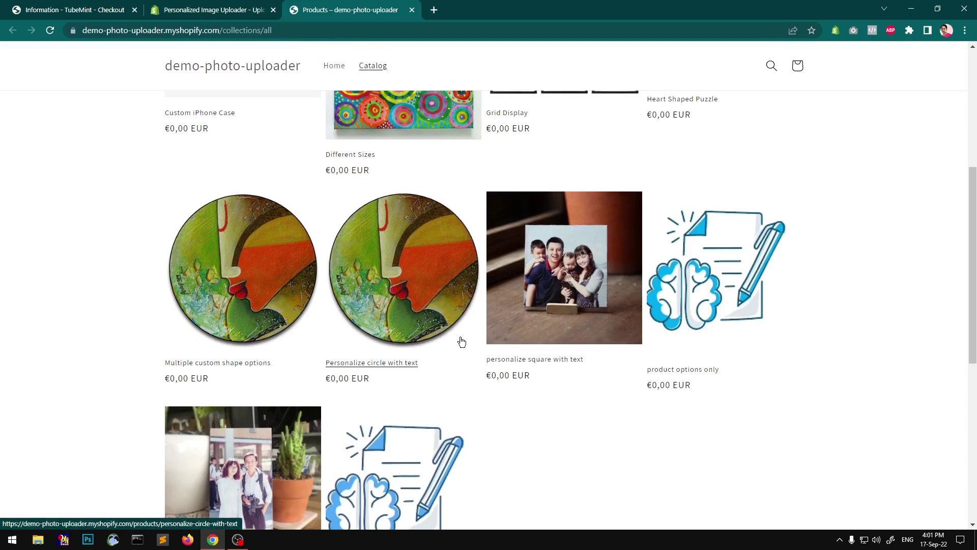
scroll(425, 349, "up", 5)
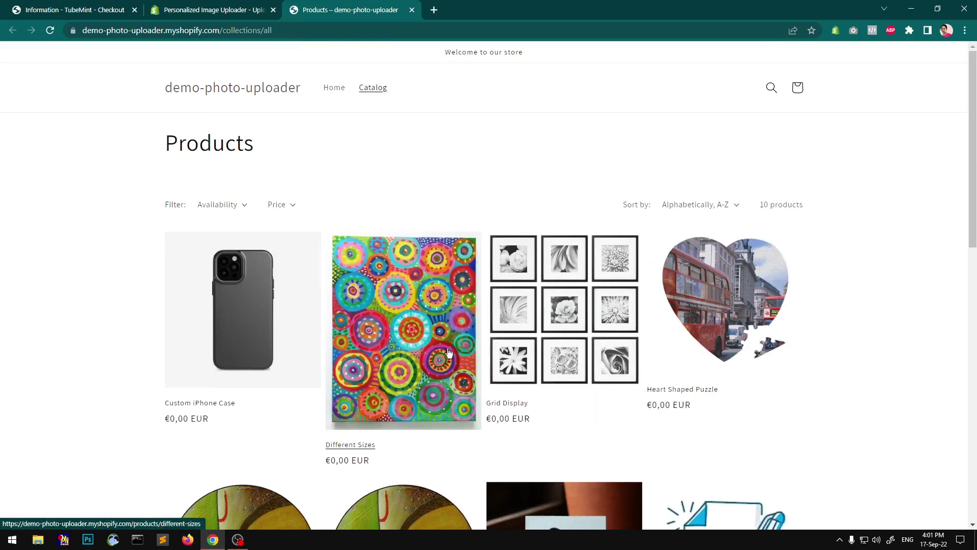
Open the Custom iPhone Case product and try the Custom Iphone option before setting the case type back to Iphone.
left_click(257, 324)
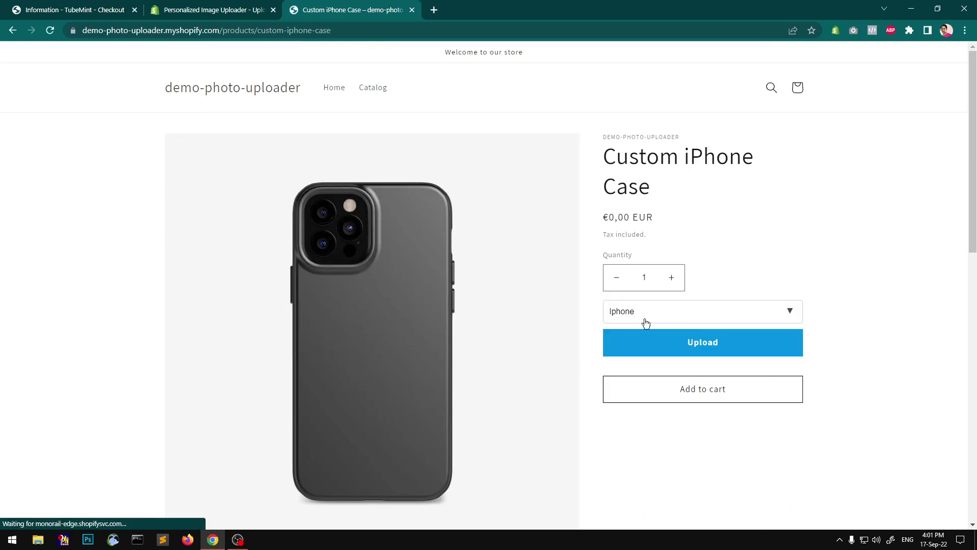
left_click(647, 314)
left_click(667, 337)
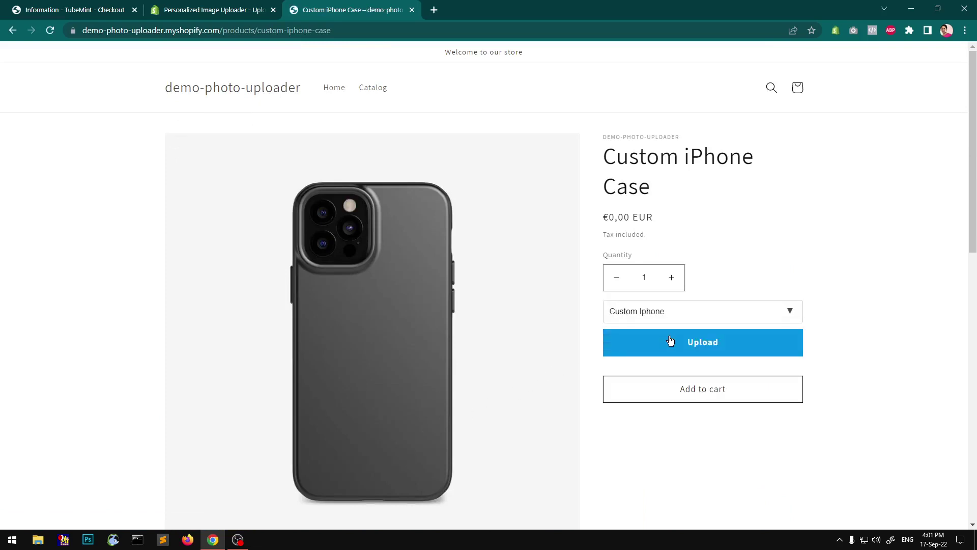
left_click(661, 313)
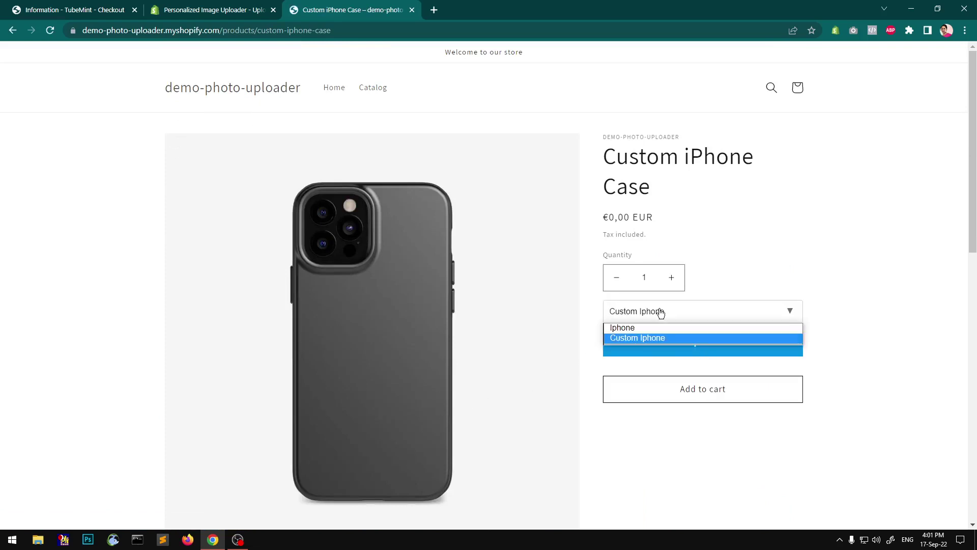
left_click(679, 322)
left_click(683, 345)
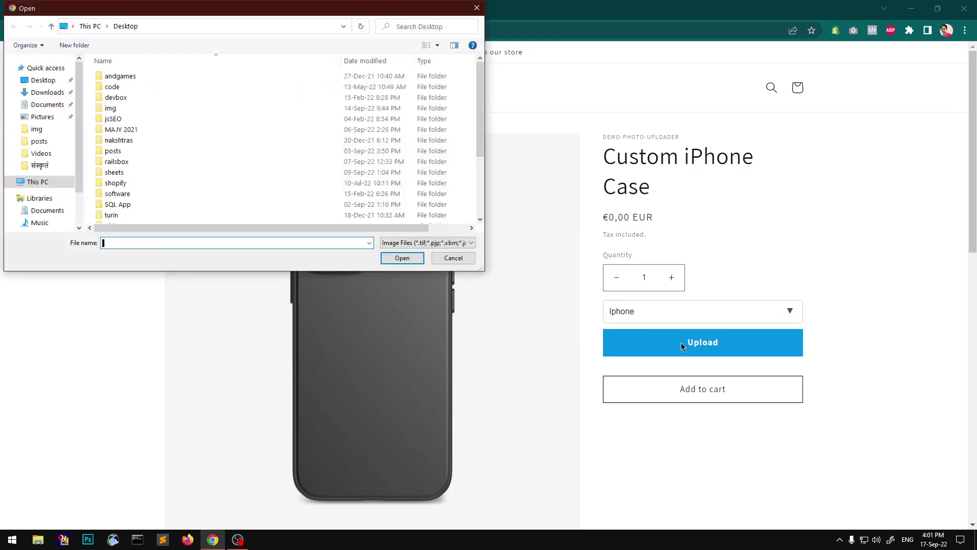
left_click_drag(480, 82, 481, 185)
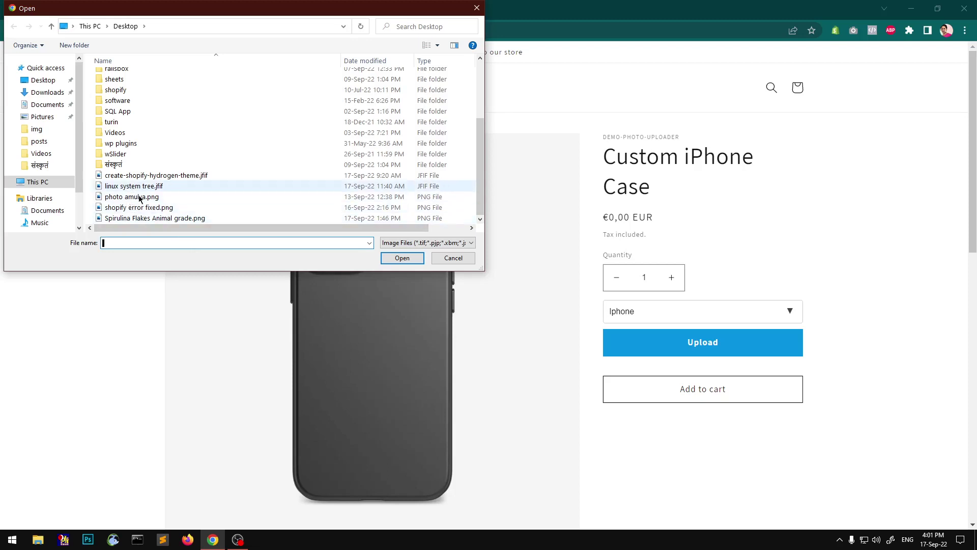
left_click(402, 258)
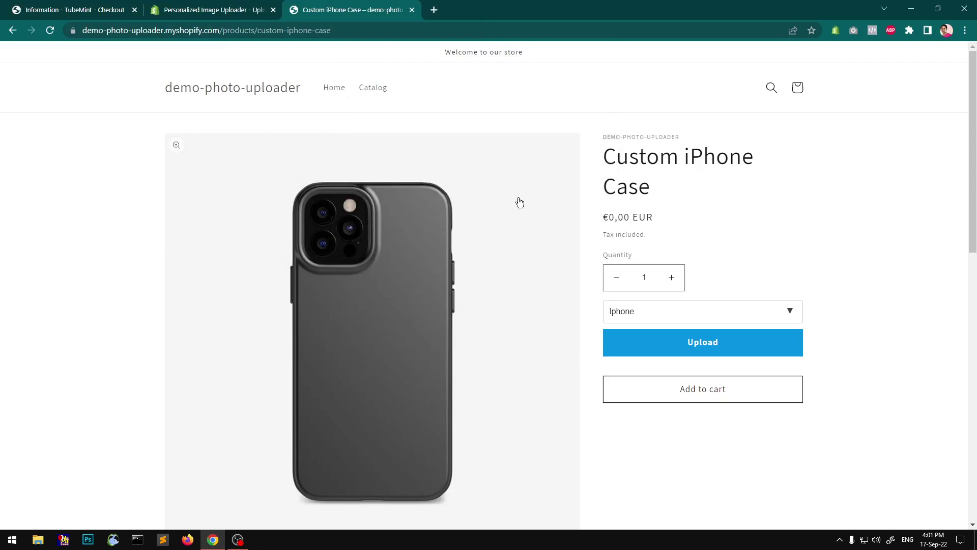
left_click(653, 348)
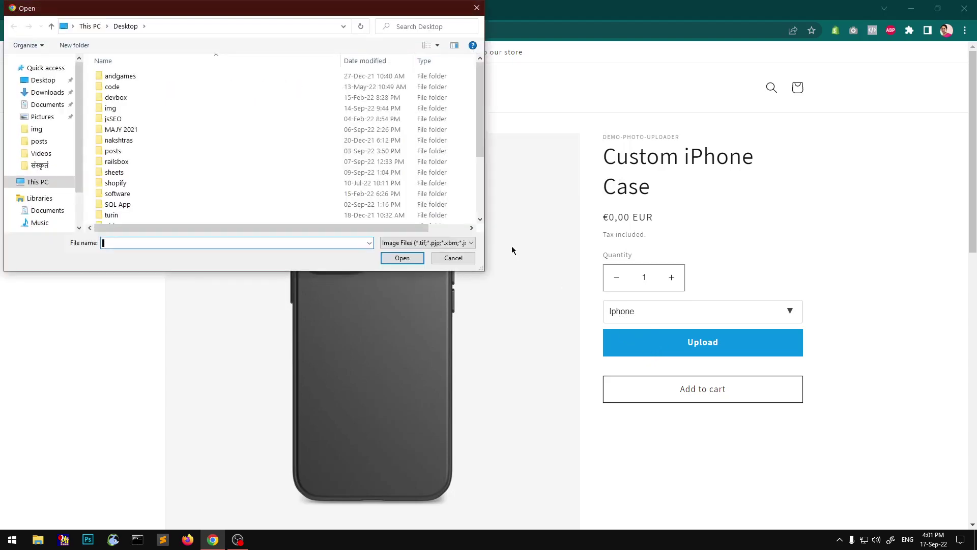
left_click(476, 7)
Set the case type to Custom Iphone, and load the portrait photo PNG into the crop dialog and discard it.
left_click(643, 311)
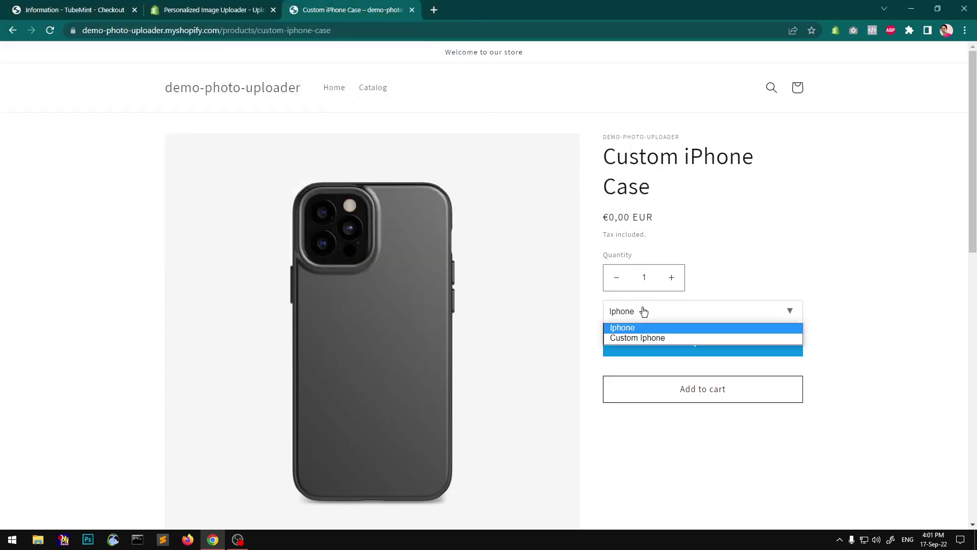
left_click(644, 338)
left_click(703, 351)
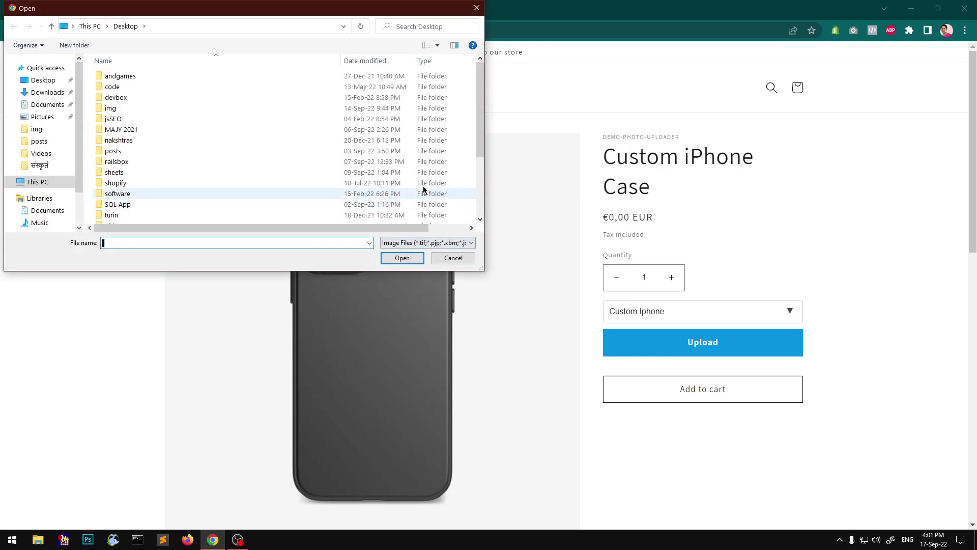
left_click_drag(480, 100, 486, 191)
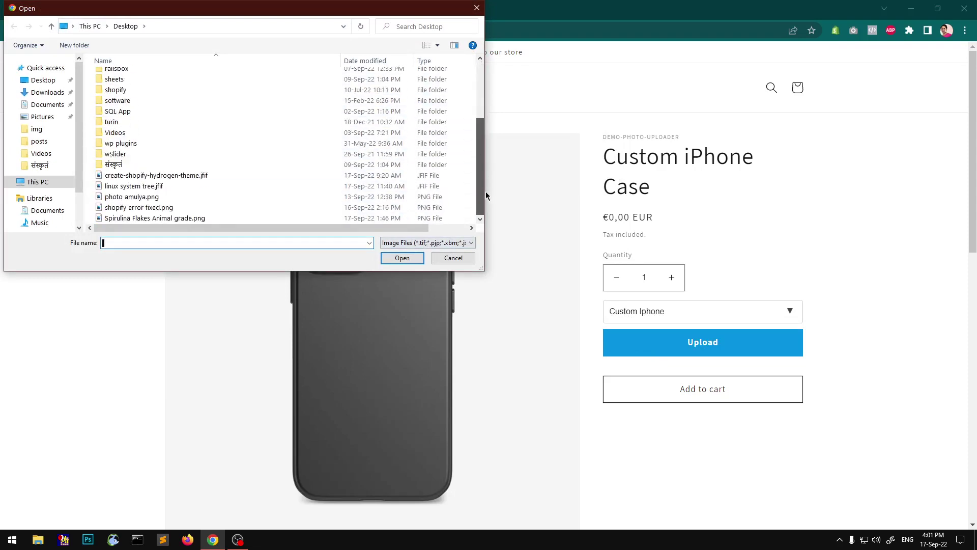
left_click(203, 188)
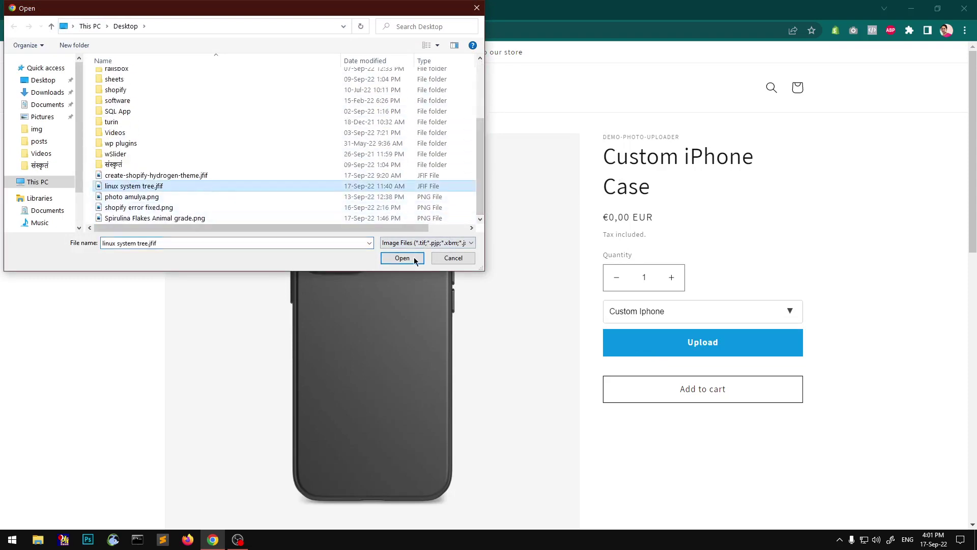
left_click(147, 199)
left_click(401, 257)
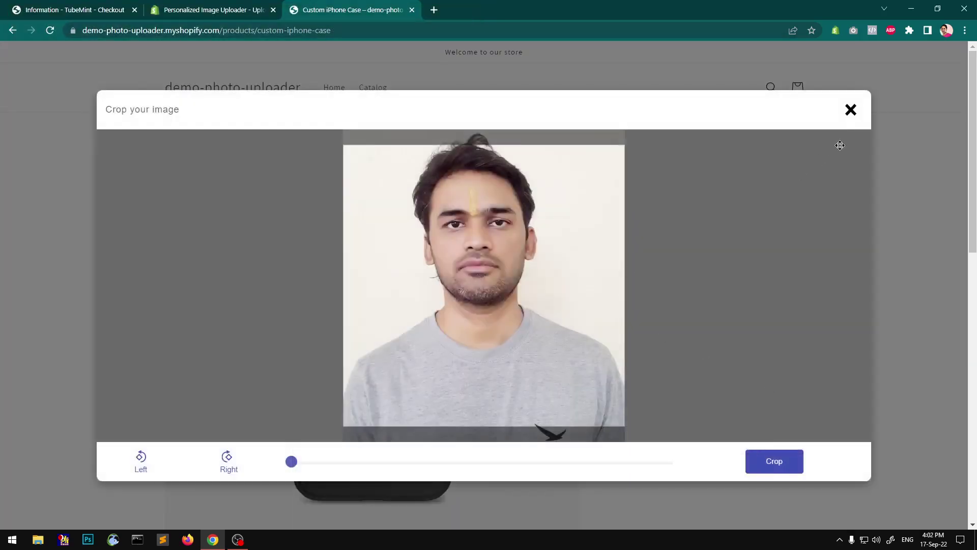
left_click(850, 113)
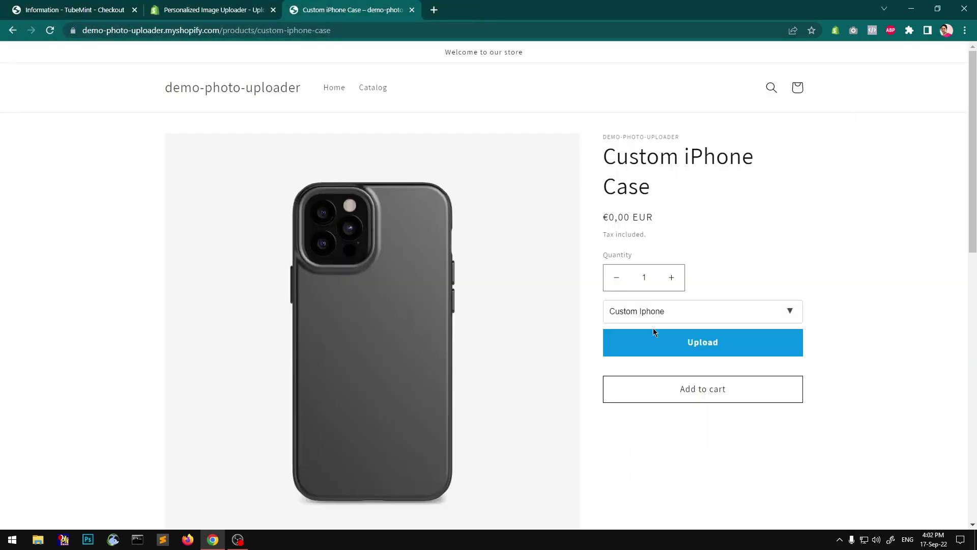
Upload linux system tree.jfif from the Desktop and crop it with the /VAR column inside the phone case outline.
left_click(684, 350)
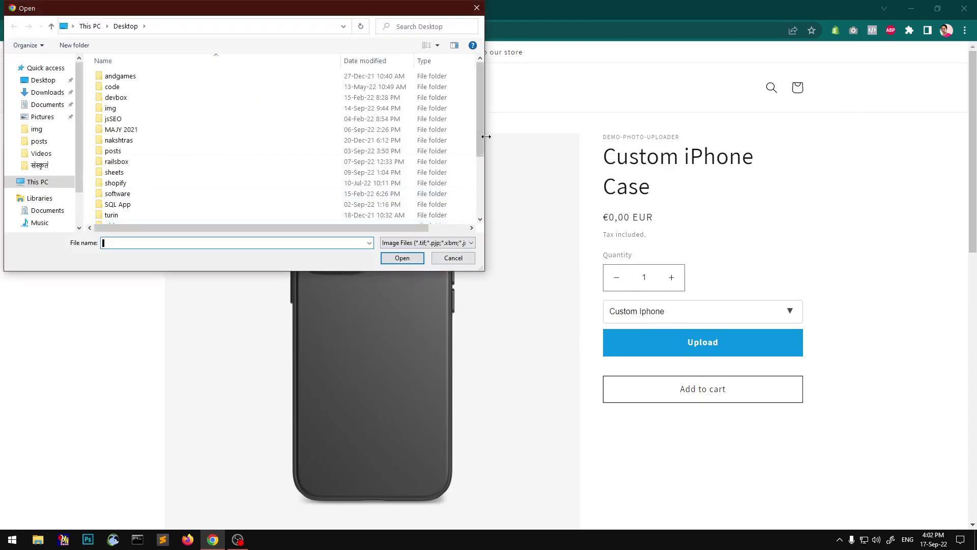
scroll(480, 131, "down", 3)
left_click(164, 187)
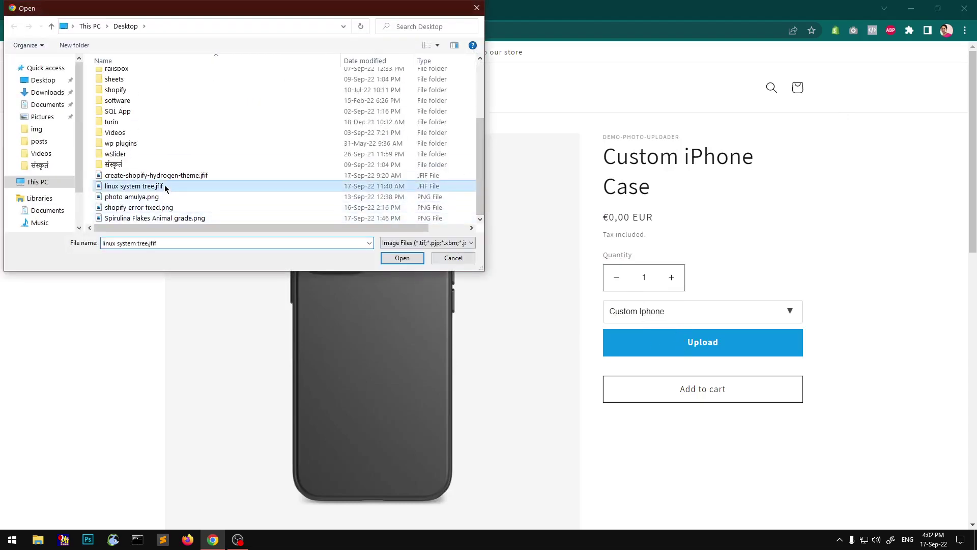
left_click(399, 260)
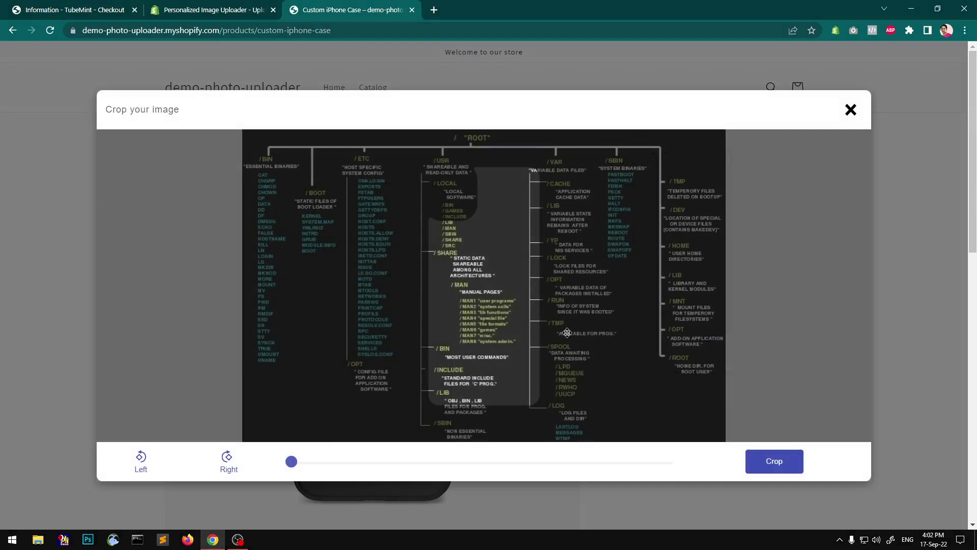
left_click_drag(490, 327, 598, 310)
left_click_drag(536, 307, 337, 364)
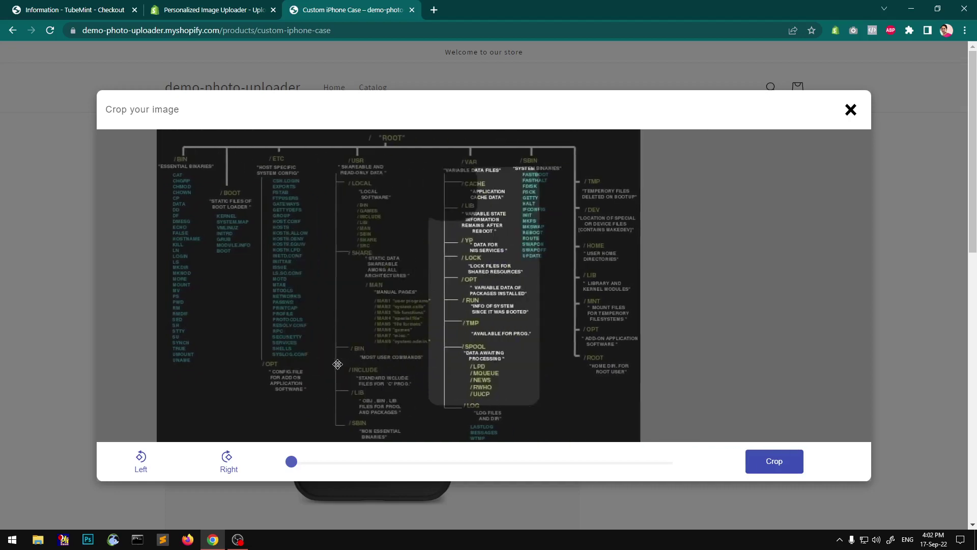
left_click(767, 468)
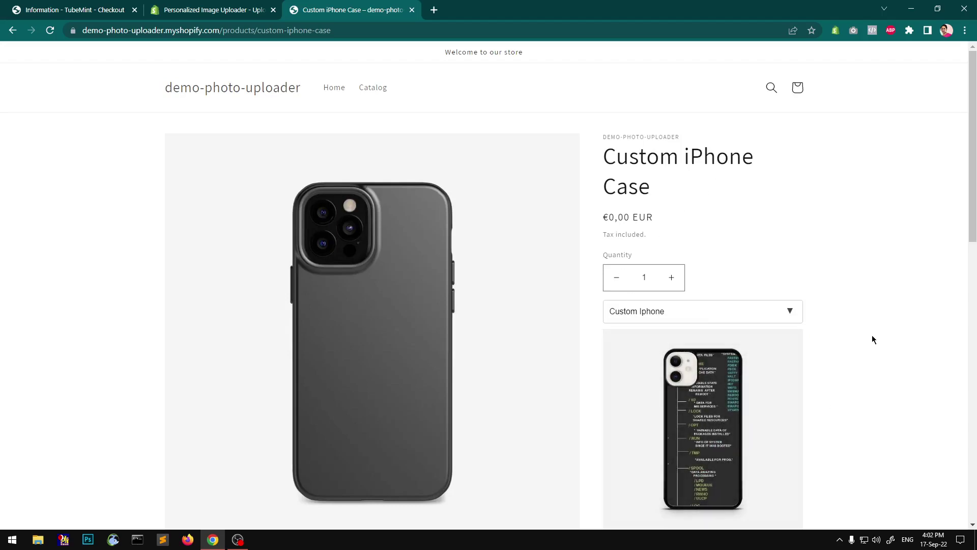
Examine the customized phone case preview and its crop and delete controls on the product page.
scroll(873, 339, "down", 10)
scroll(872, 340, "up", 6)
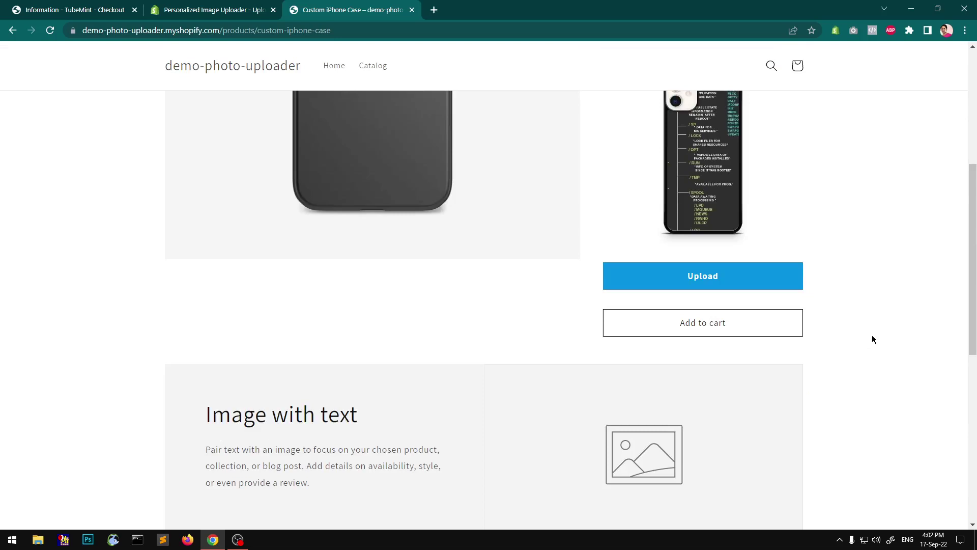
scroll(872, 339, "up", 5)
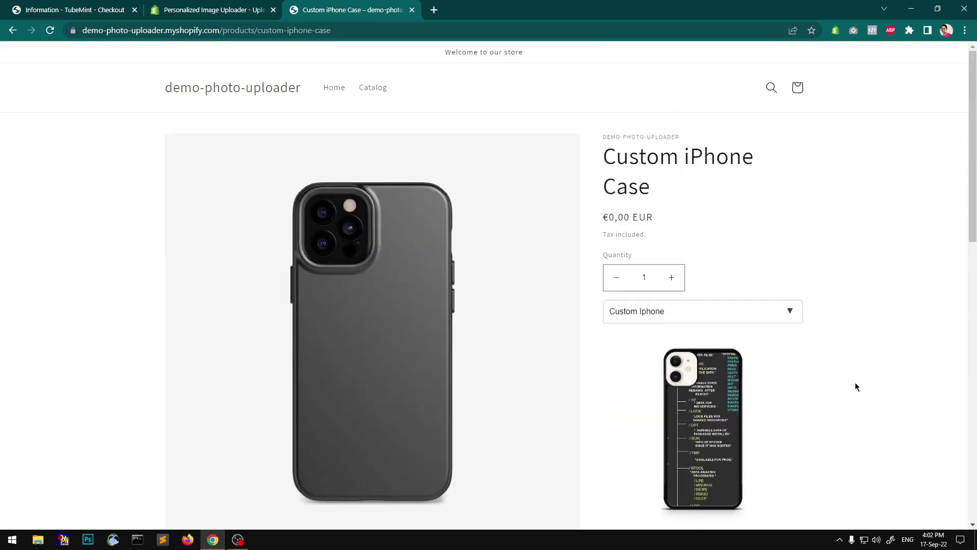
scroll(855, 384, "down", 5)
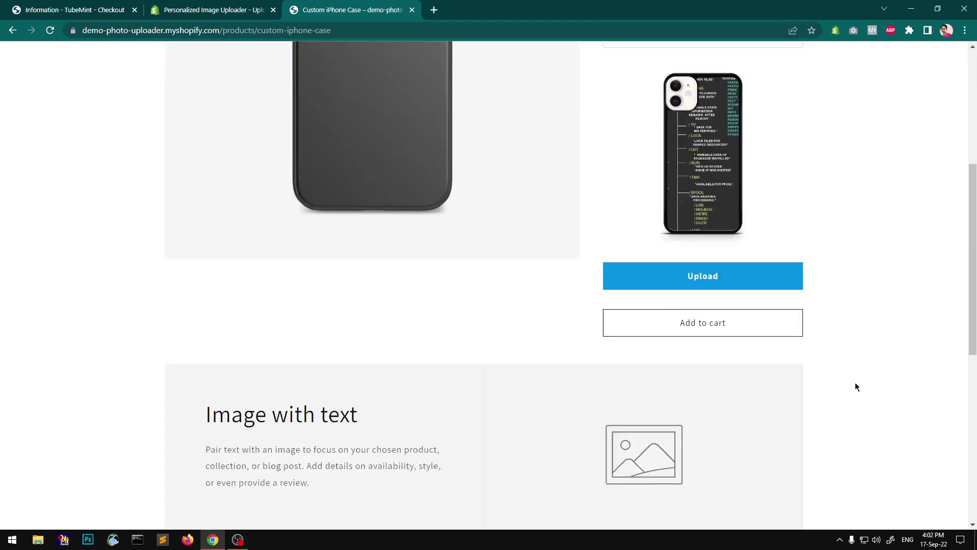
scroll(855, 386, "up", 5)
mouse_move(652, 420)
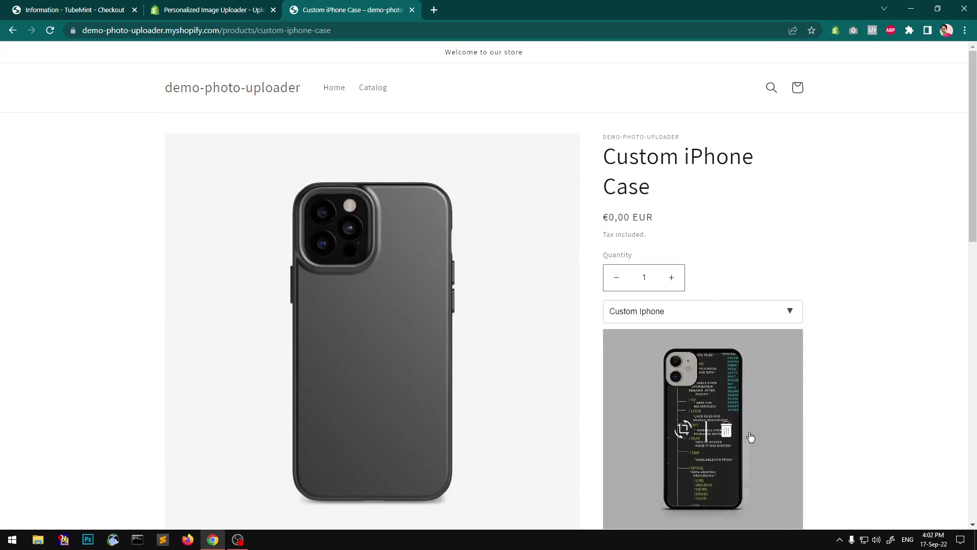
left_click(242, 5)
left_click(321, 5)
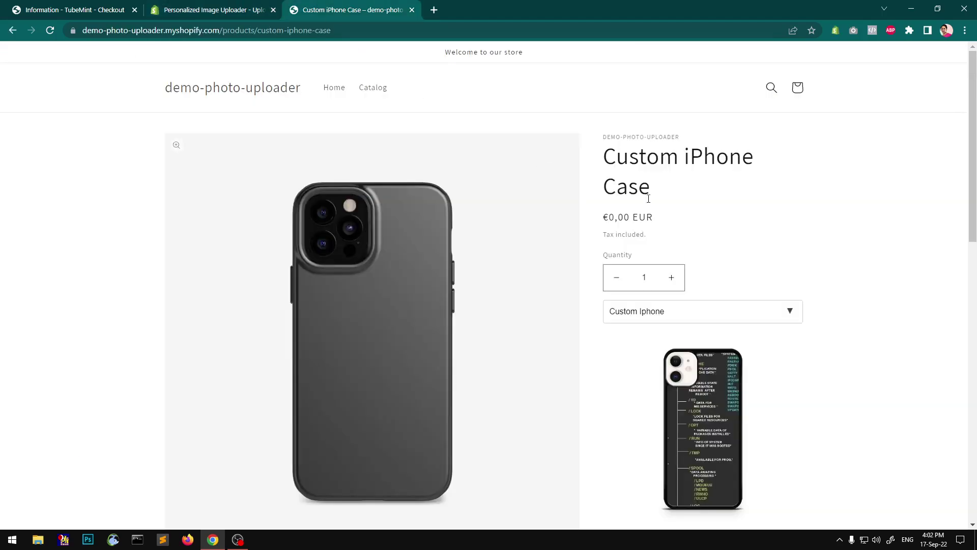
Add the customized iPhone case to the cart and proceed to checkout.
scroll(846, 385, "down", 10)
scroll(761, 301, "up", 5)
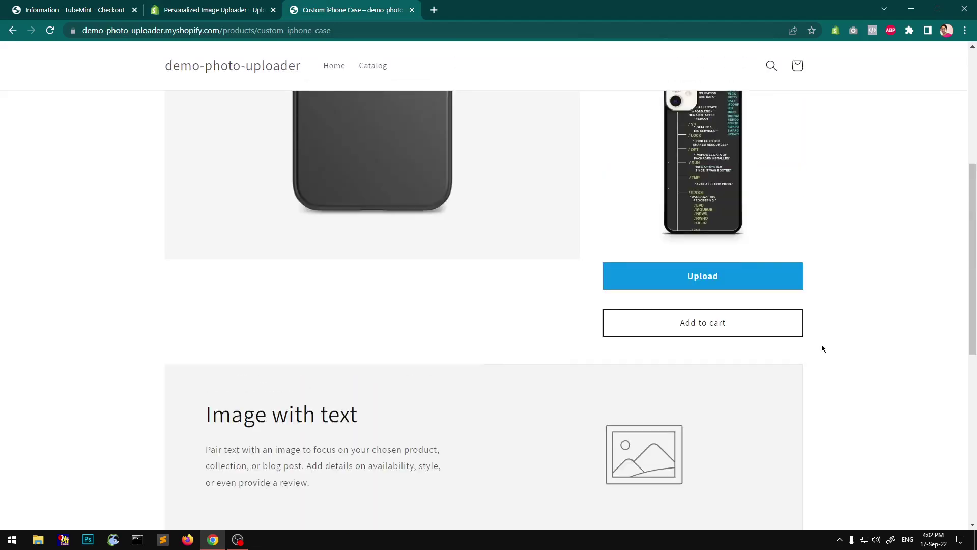
left_click(718, 326)
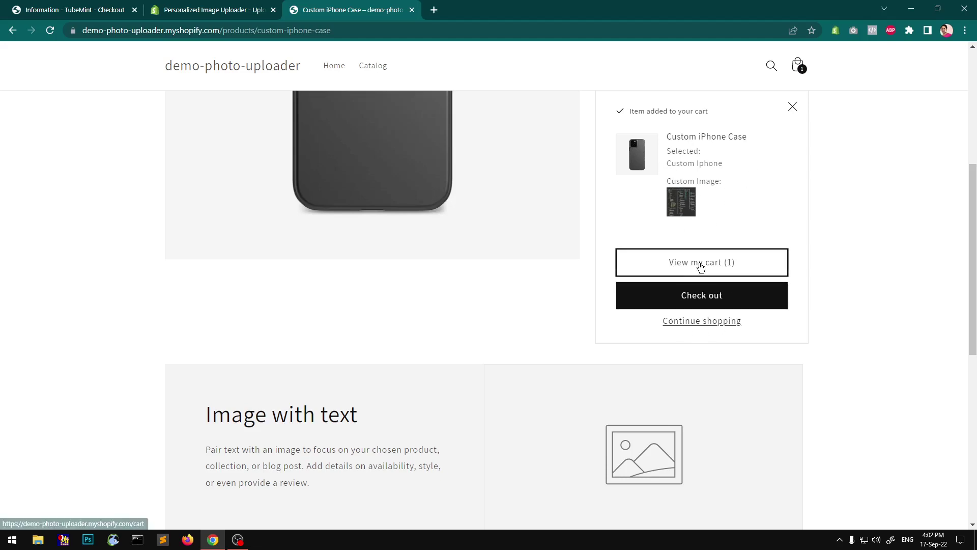
left_click(712, 301)
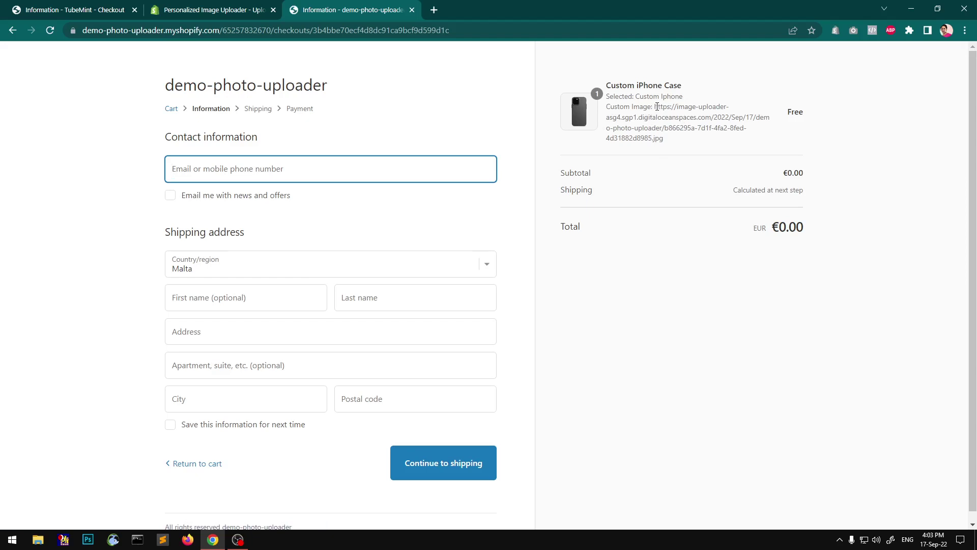
Open the Custom Image URL from the checkout order summary to view the uploaded picture.
left_click_drag(655, 106, 670, 146)
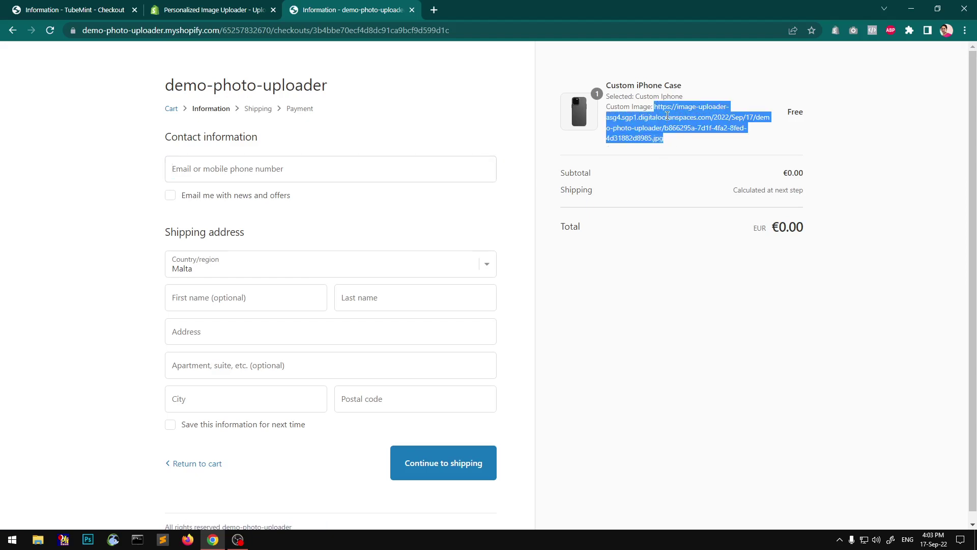
right_click(667, 117)
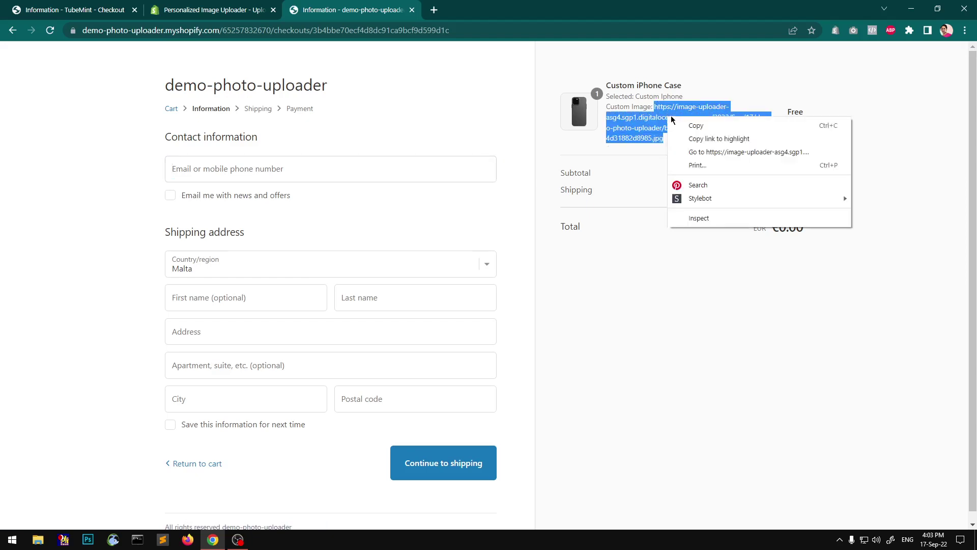
left_click(716, 151)
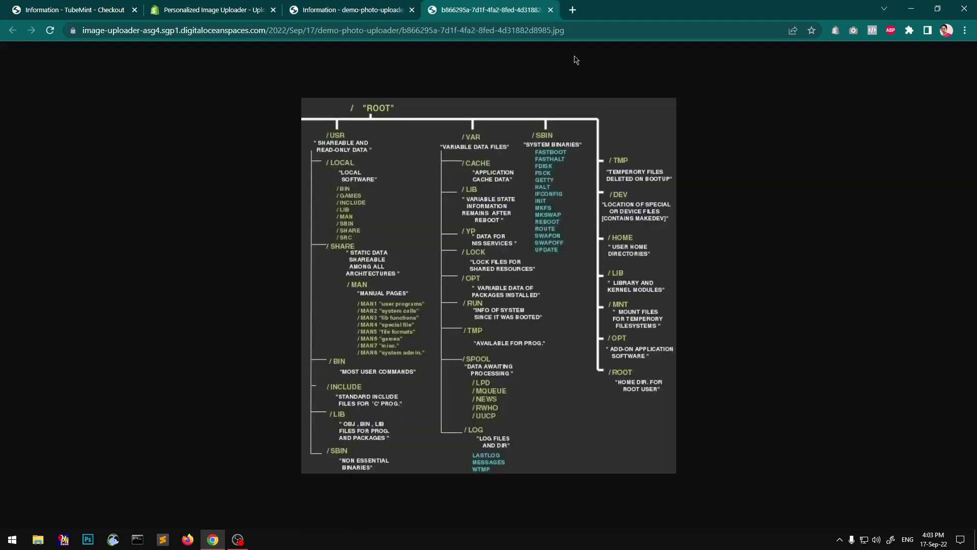
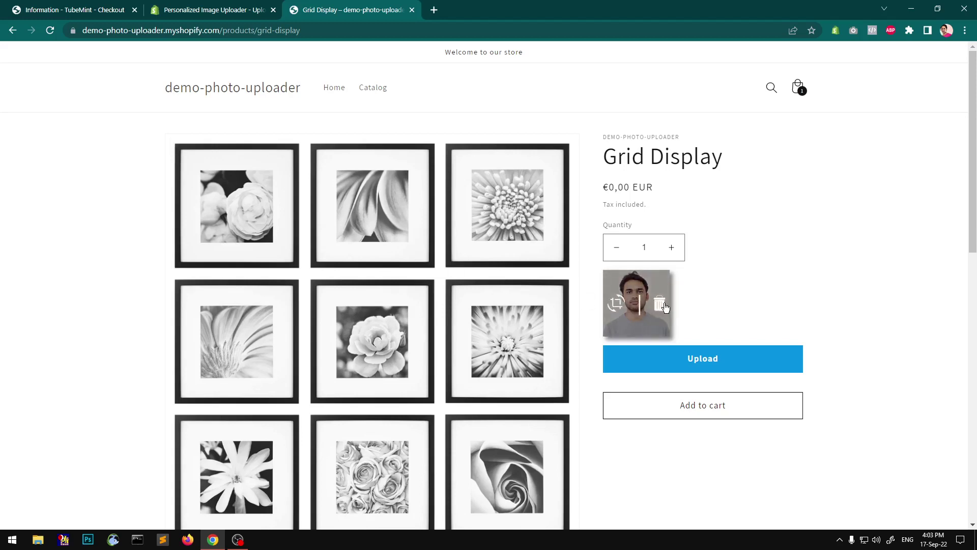
Delete the uploaded portrait from the Grid Display product and open the Different Sizes product from the catalog.
left_click(660, 304)
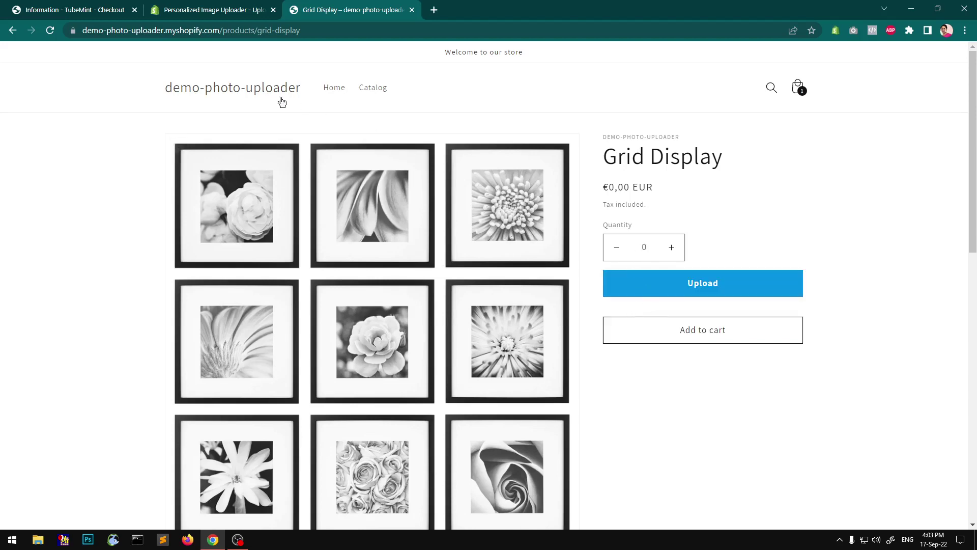
left_click(368, 88)
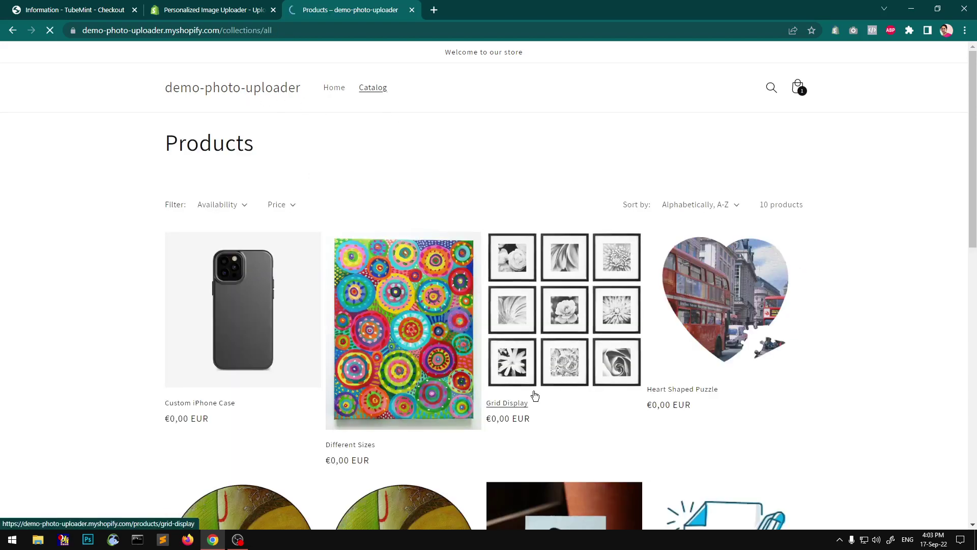
left_click(413, 358)
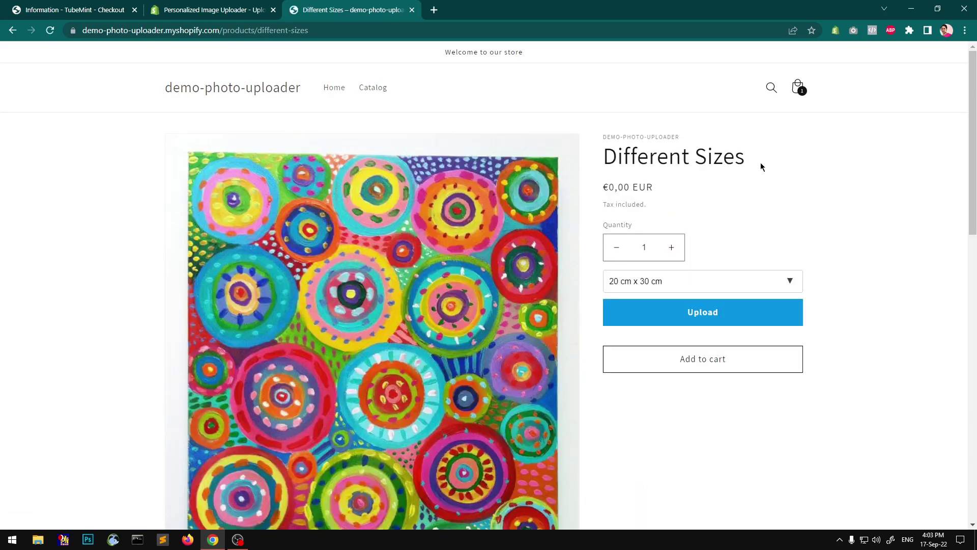
Choose the 40 cm x 50 cm size for the Different Sizes product with a quantity of 1.
left_click(672, 248)
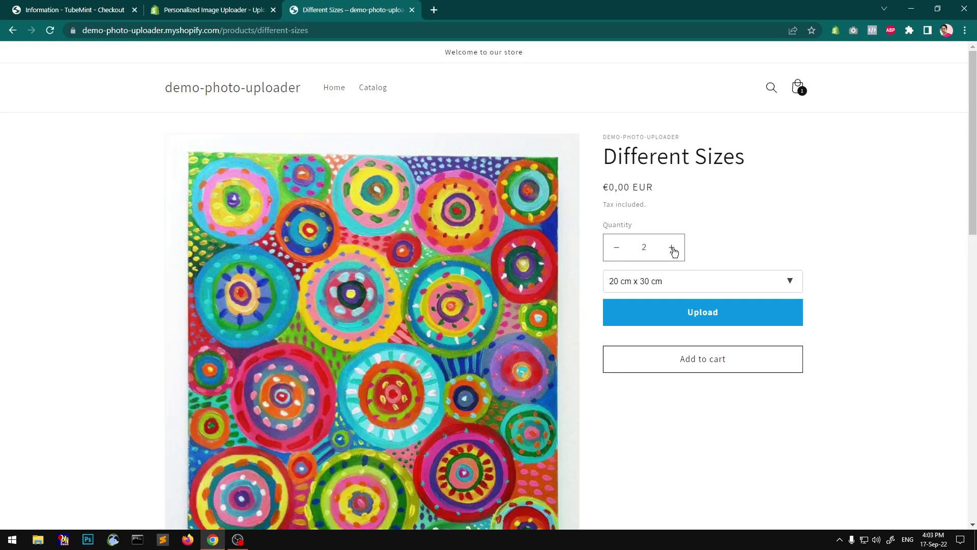
left_click(622, 247)
left_click(677, 281)
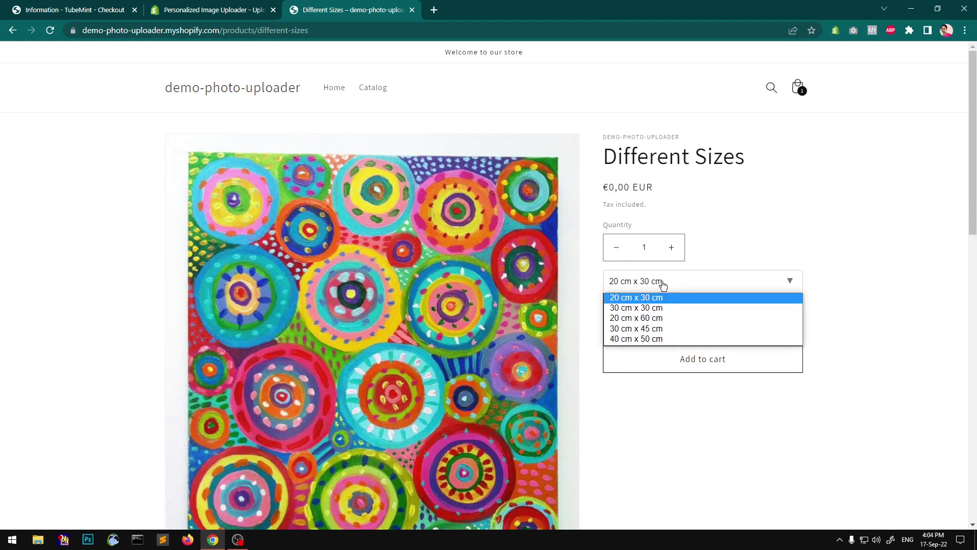
left_click(644, 339)
Upload Spirulina Flakes Animal grade.png to the Different Sizes product, adjust its position in the crop frame and crop it.
left_click(673, 313)
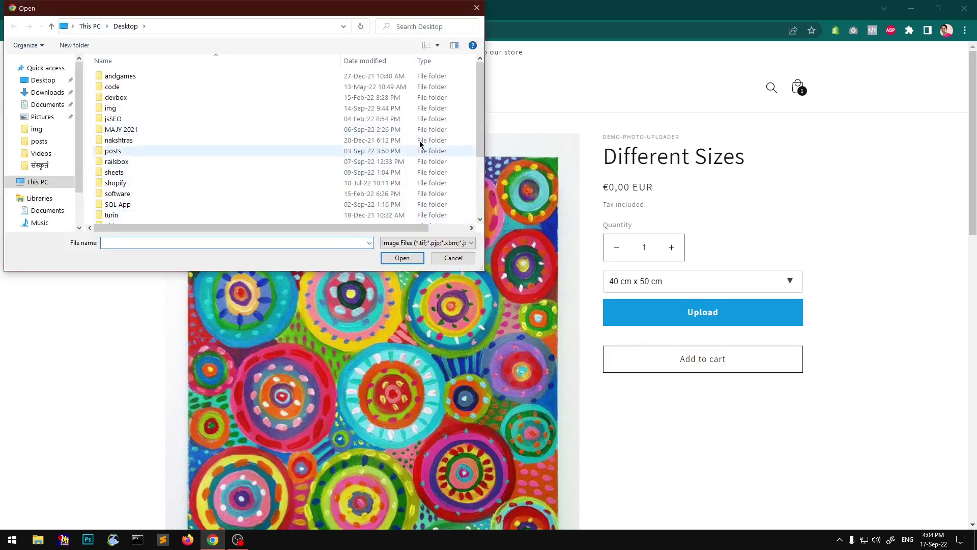
left_click_drag(479, 105, 479, 206)
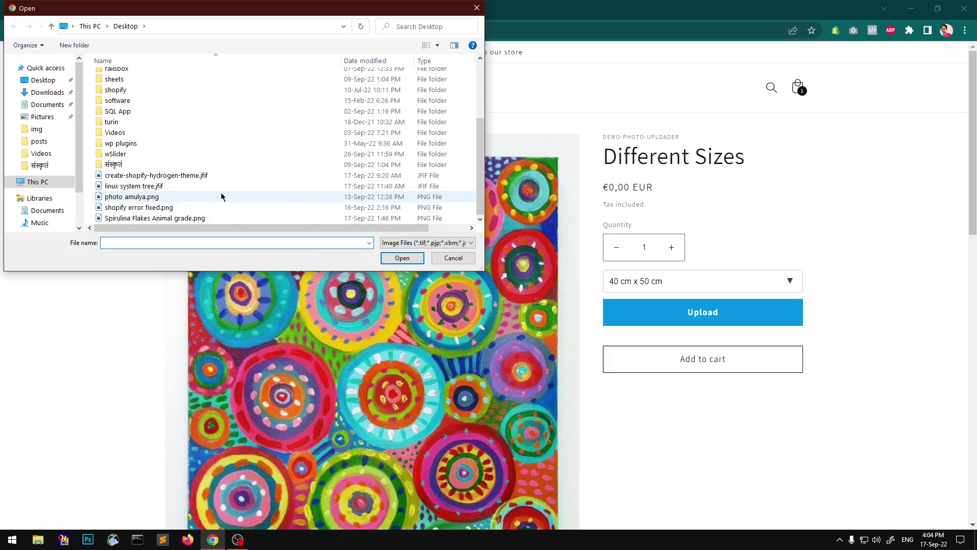
left_click(213, 220)
left_click(401, 258)
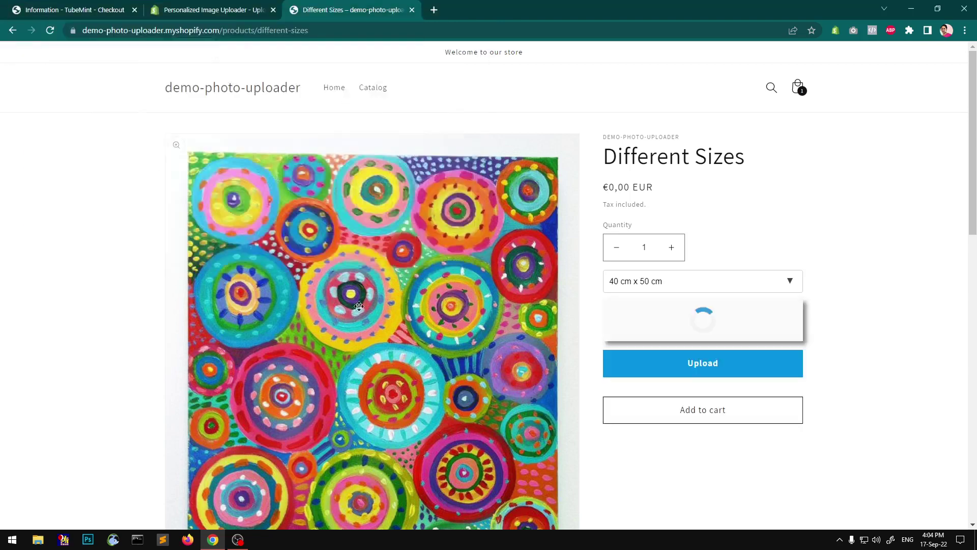
mouse_move(430, 287)
left_mouse_down()
mouse_move(417, 286)
mouse_move(444, 286)
left_mouse_up()
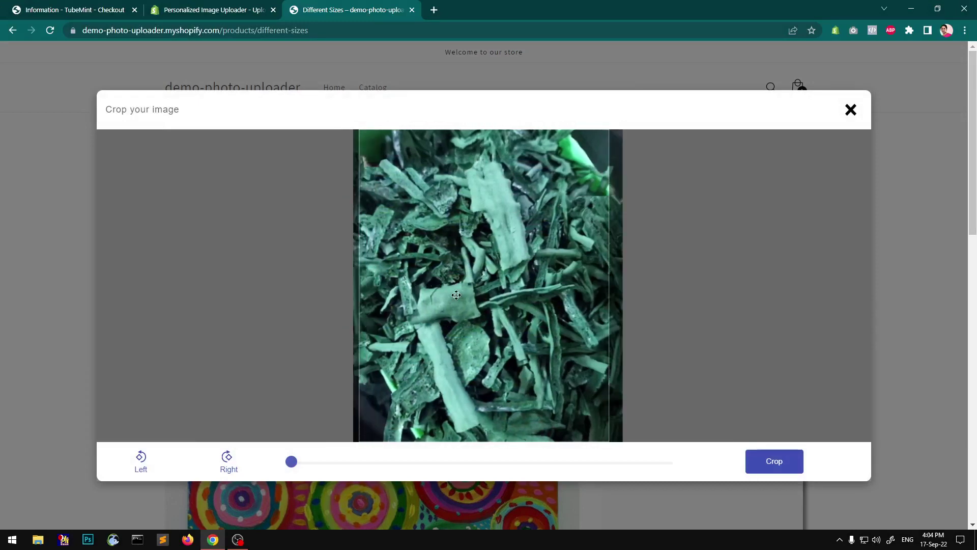
left_click(784, 468)
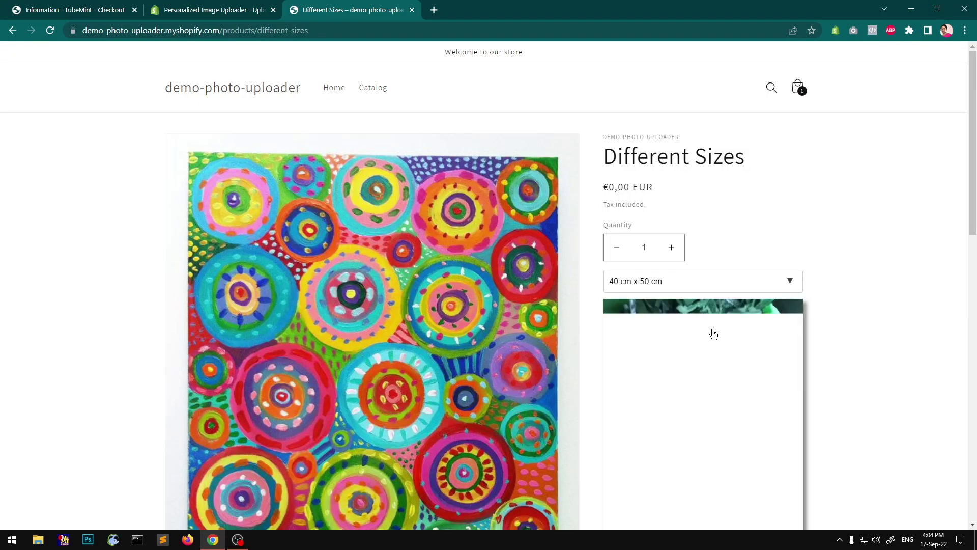
Delete the cropped image from the Different Sizes product and open the Heart Shaped Puzzle product from the catalog.
scroll(861, 326, "down", 9)
scroll(861, 326, "up", 5)
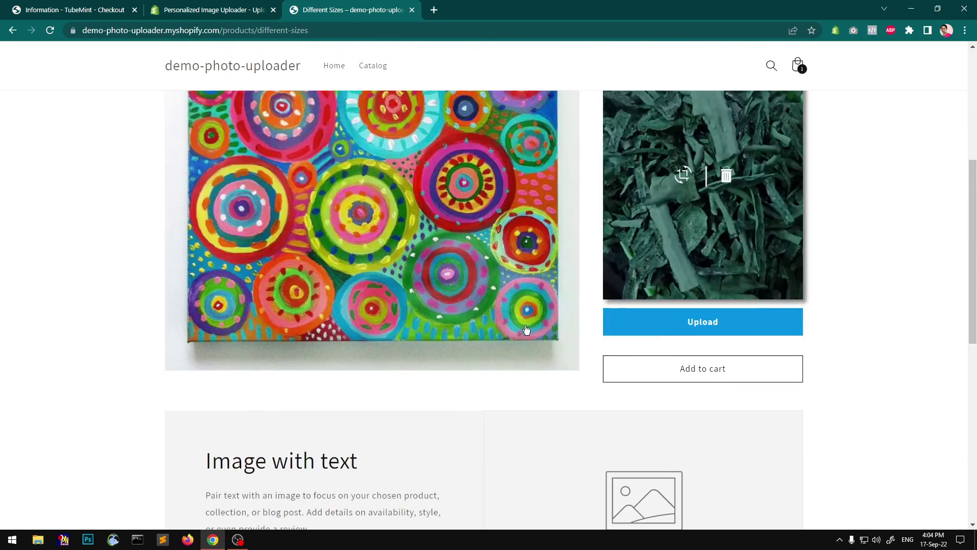
left_click(727, 175)
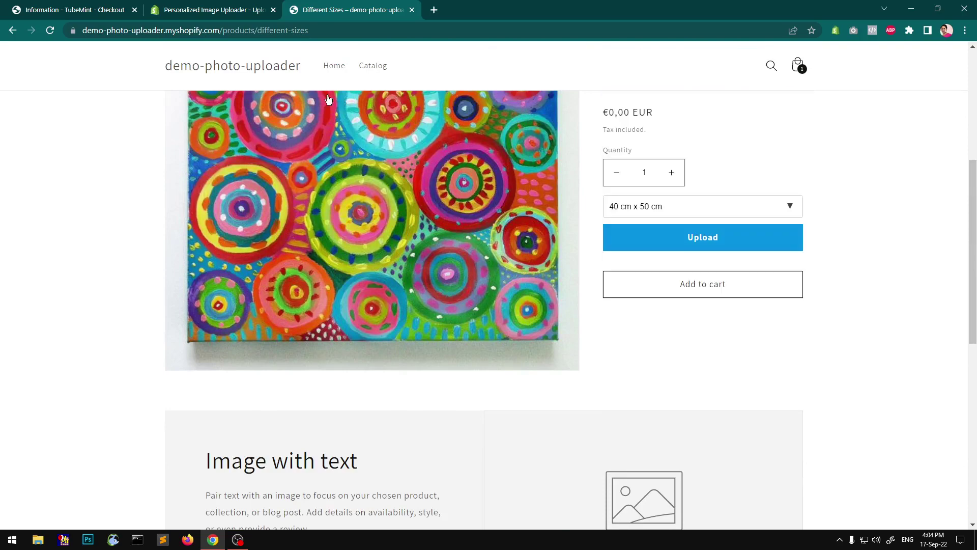
left_click(367, 65)
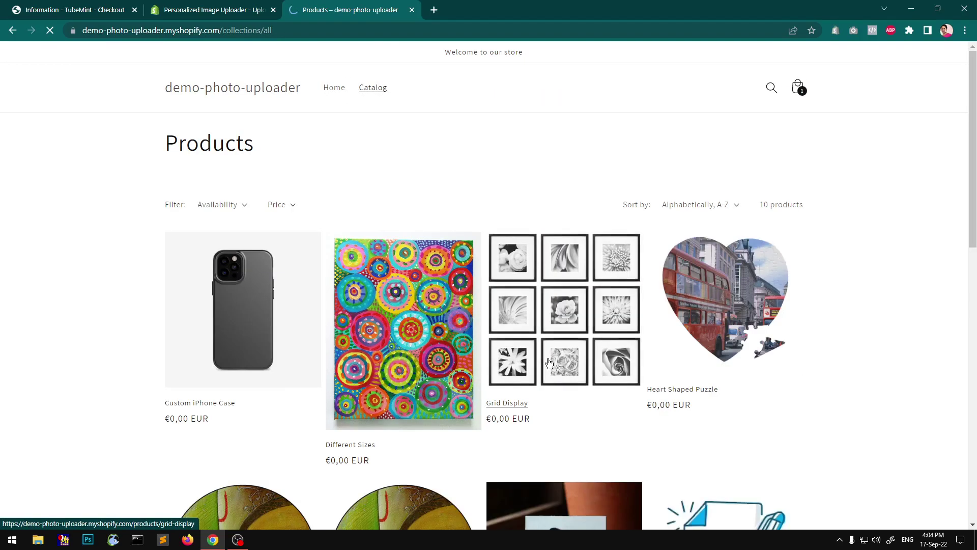
scroll(567, 359, "down", 5)
scroll(567, 359, "up", 6)
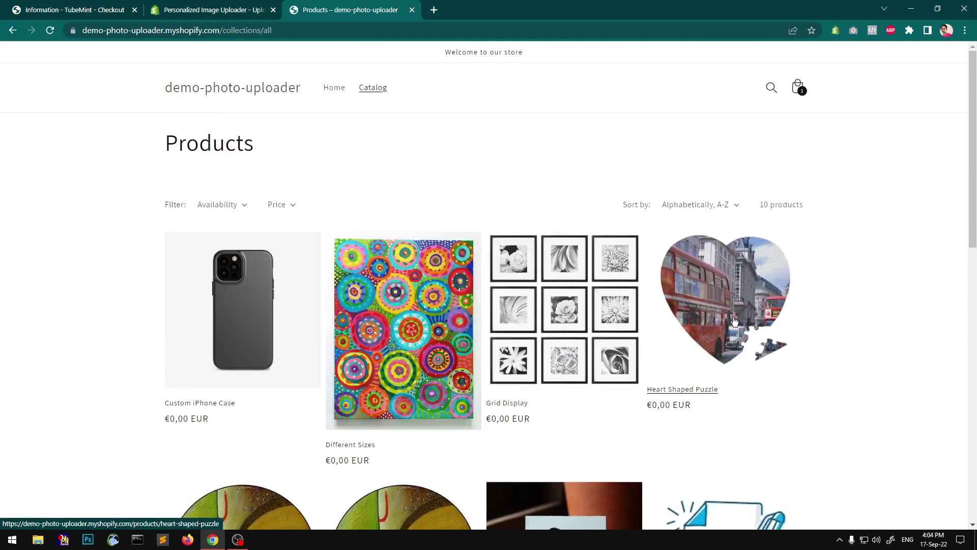
left_click(706, 391)
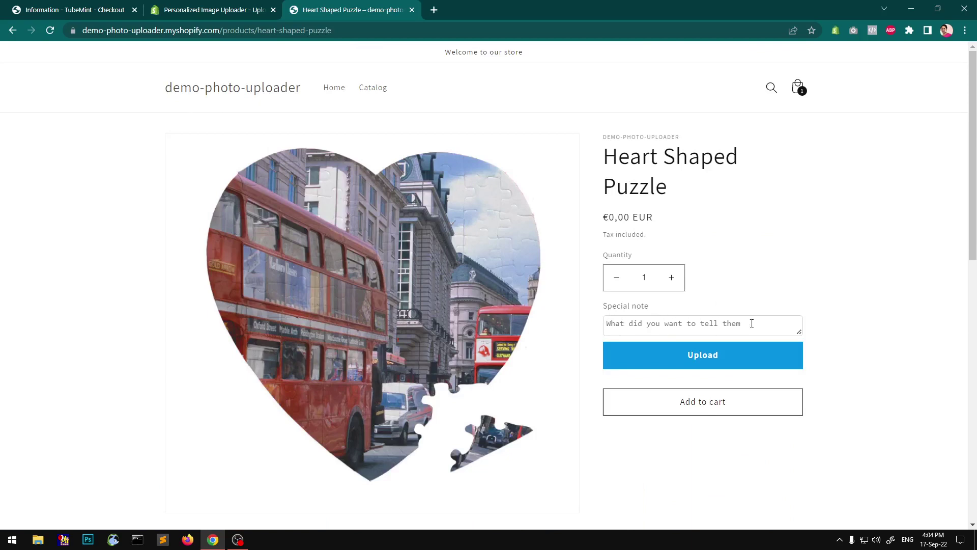
Upload linux system tree.jfif to the Heart Shaped Puzzle, shift the picture within the heart frame and crop it.
left_click(649, 329)
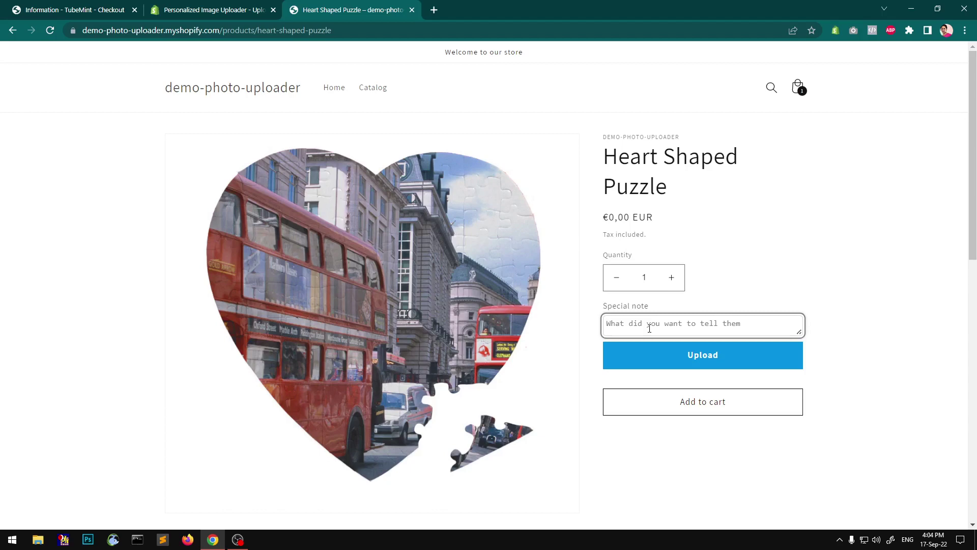
left_click(728, 310)
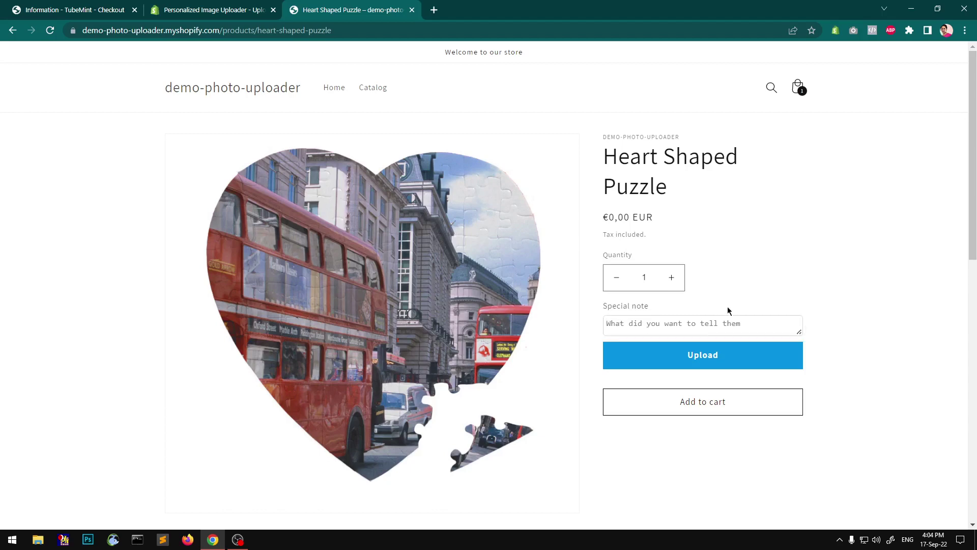
left_click(699, 361)
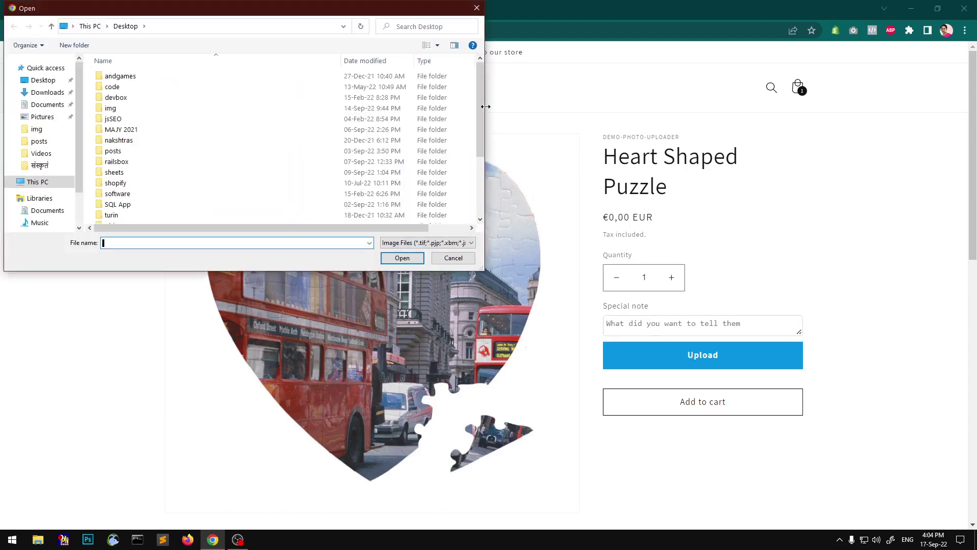
left_click_drag(480, 106, 479, 163)
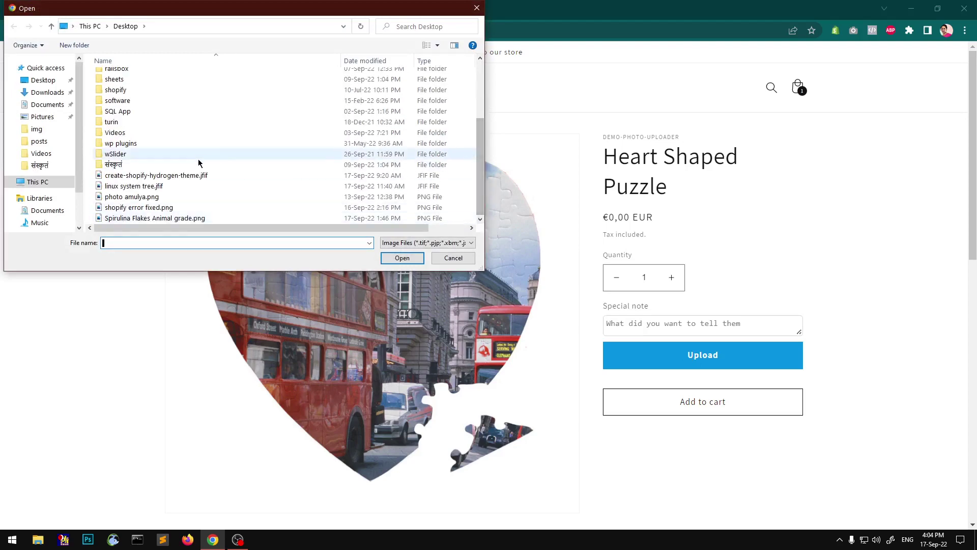
left_click(159, 187)
left_click(402, 258)
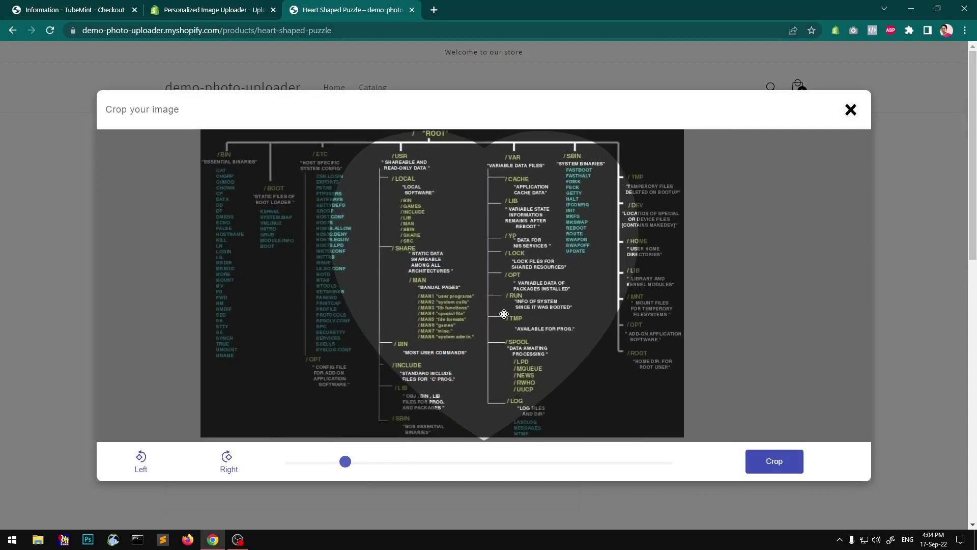
left_click_drag(504, 314, 614, 317)
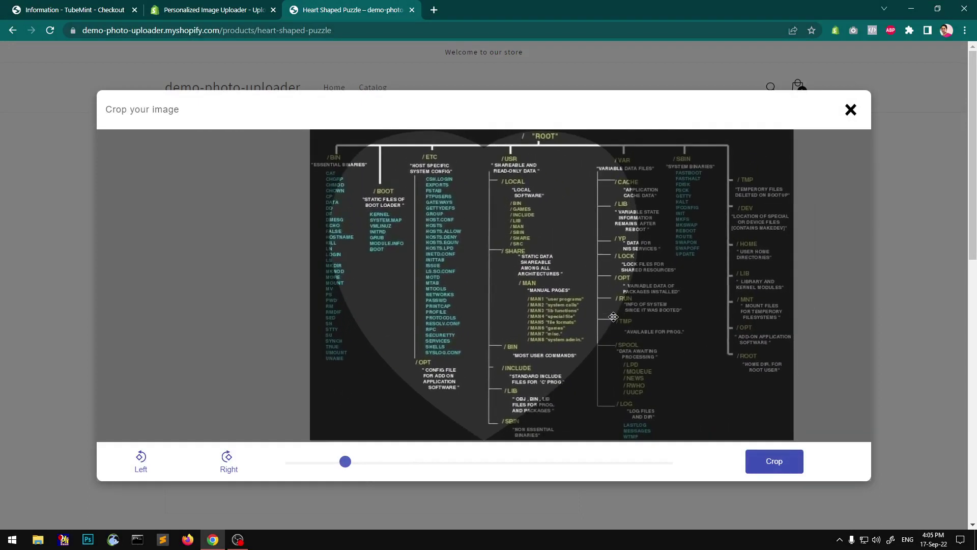
left_click(772, 464)
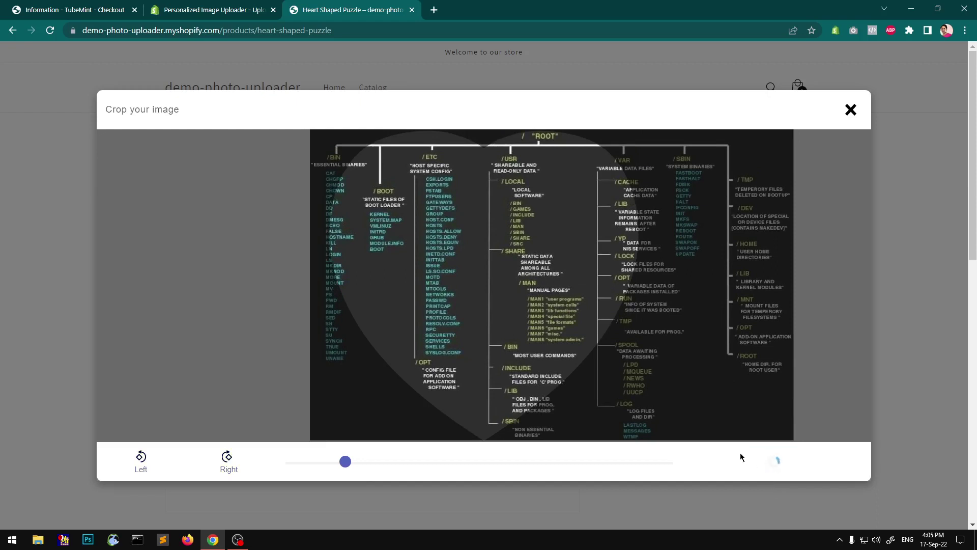
Enter the special note "linux is puzzle" and add the customized Heart Shaped Puzzle to the cart.
left_click(653, 330)
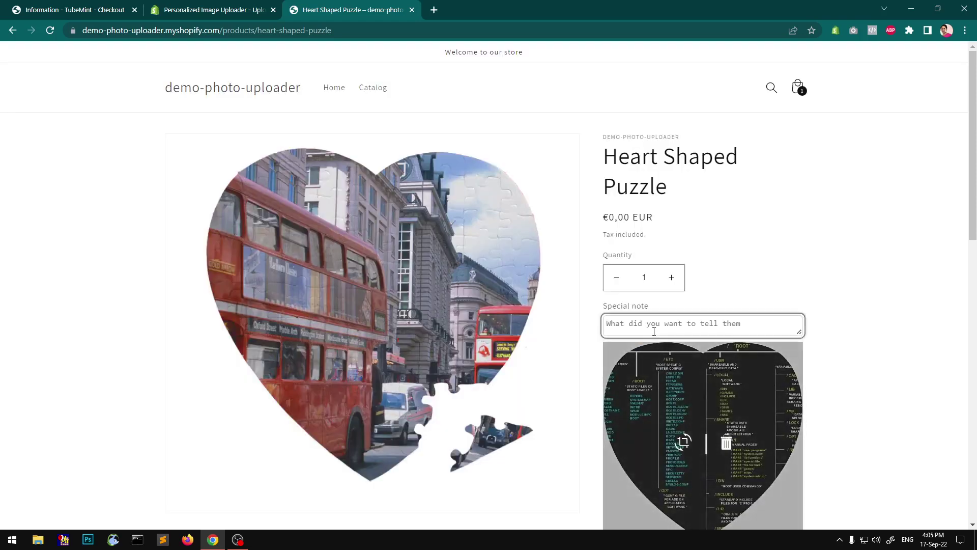
type("linux is puzzle")
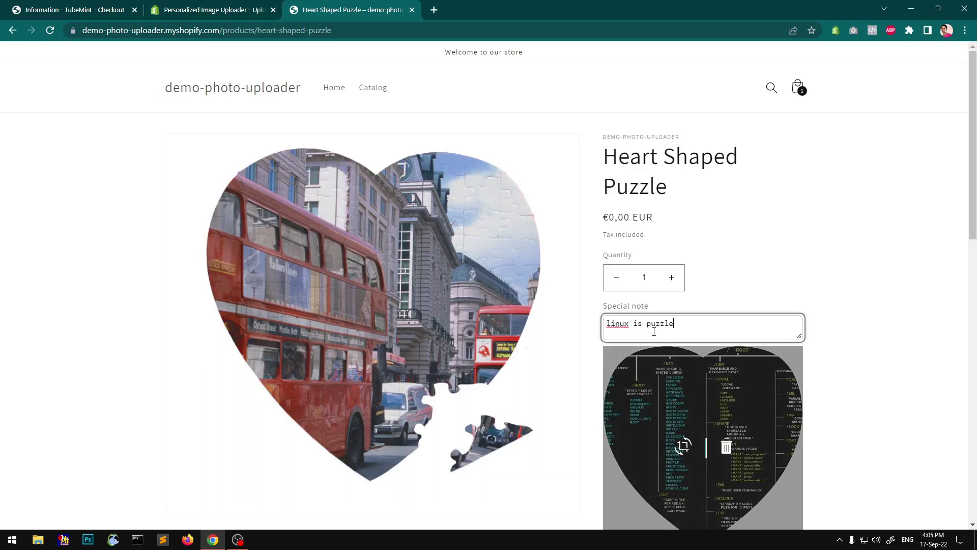
left_click(748, 268)
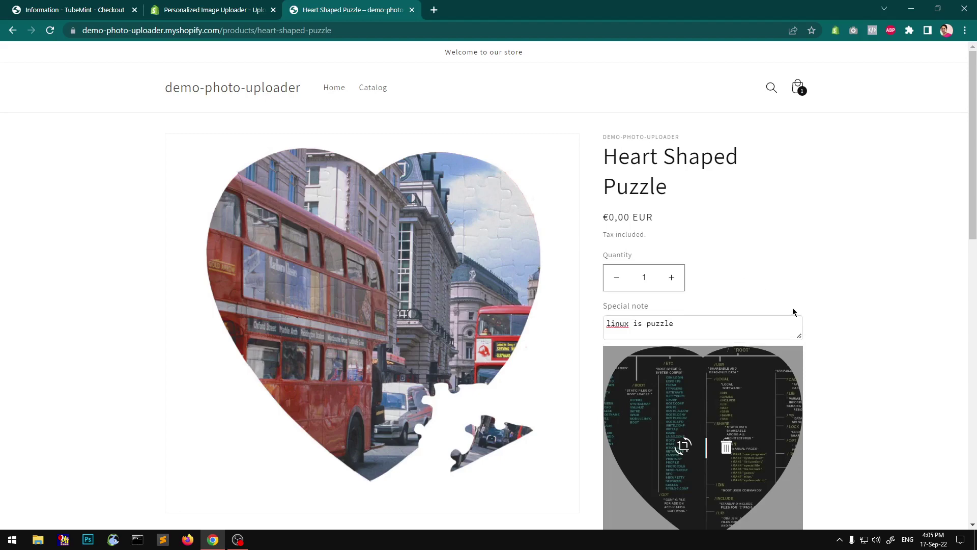
scroll(793, 311, "down", 5)
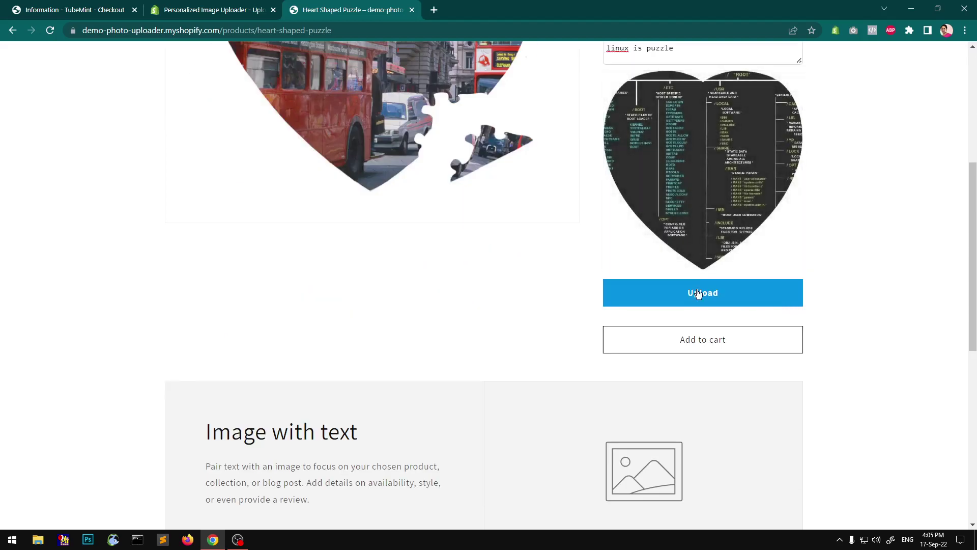
left_click(715, 339)
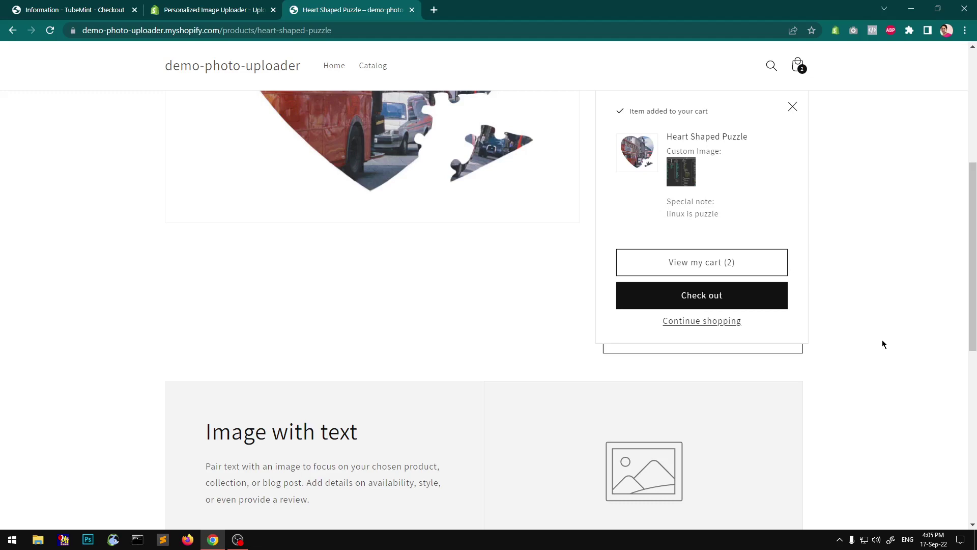
Open the shopping cart and remove both the Heart Shaped Puzzle and the Custom iPhone Case.
left_click(696, 261)
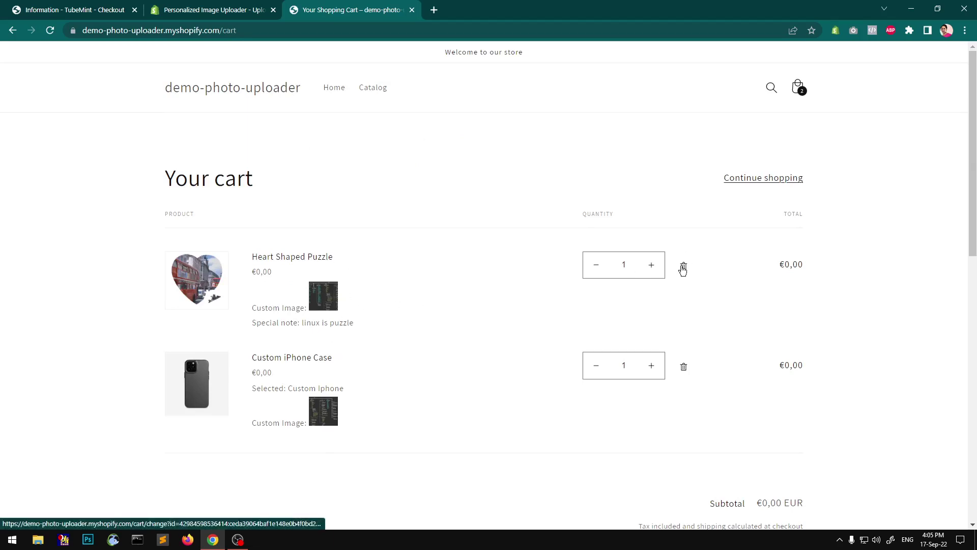
left_click(683, 268)
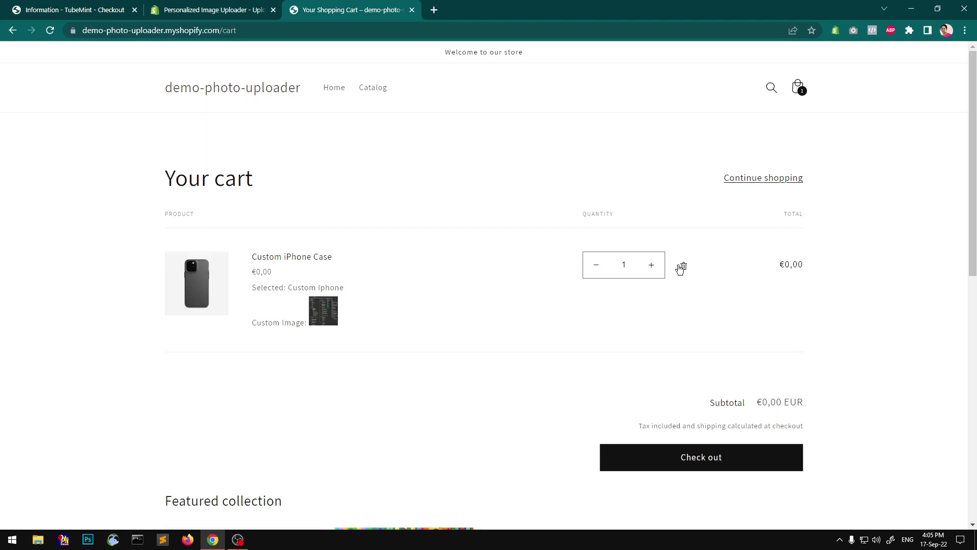
left_click(684, 266)
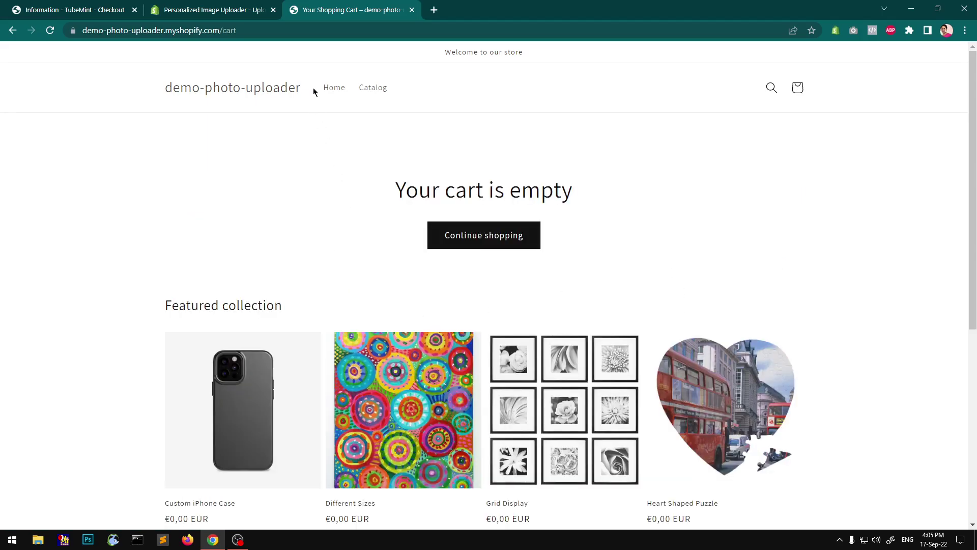
Reopen the Heart Shaped Puzzle product from the catalog and look over its page.
left_click(373, 87)
left_click(733, 294)
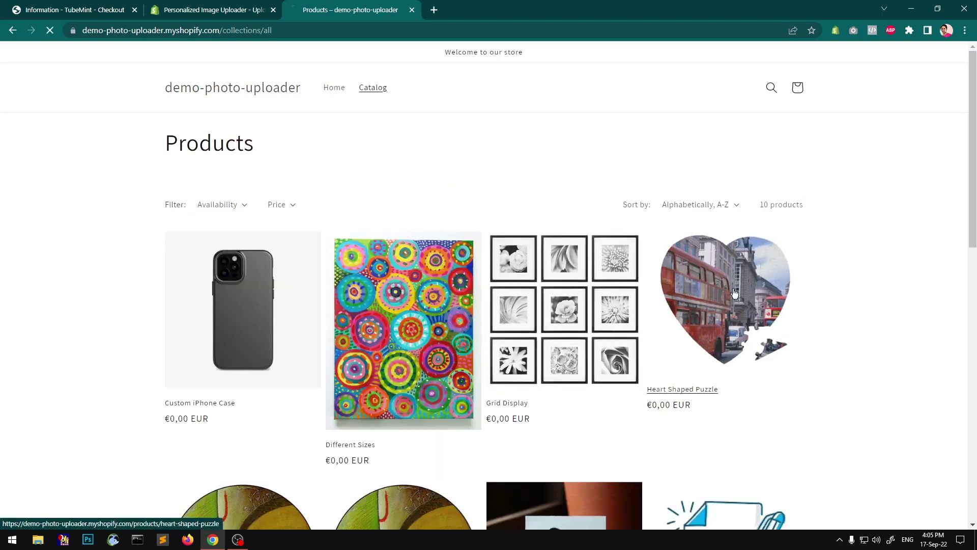
scroll(541, 387, "down", 5)
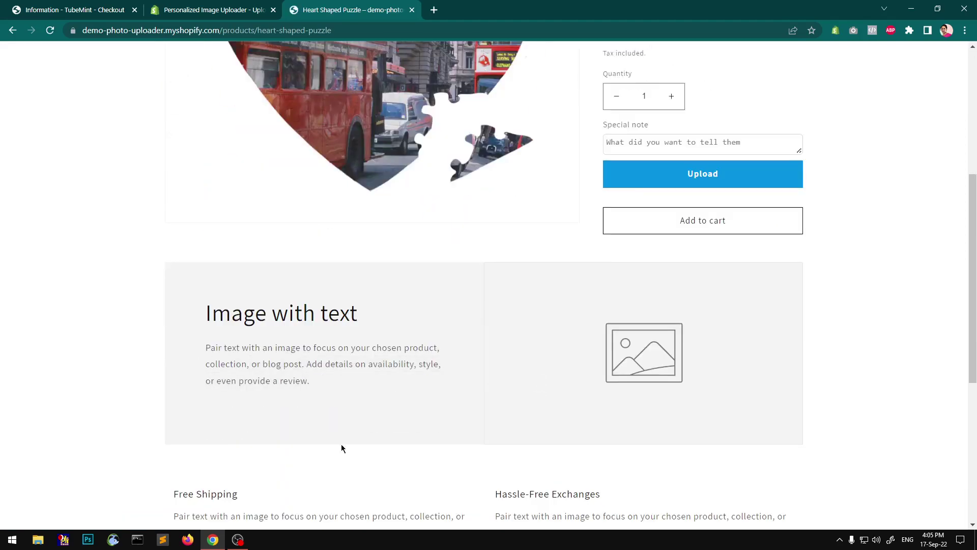
scroll(326, 458, "down", 5)
scroll(321, 462, "up", 10)
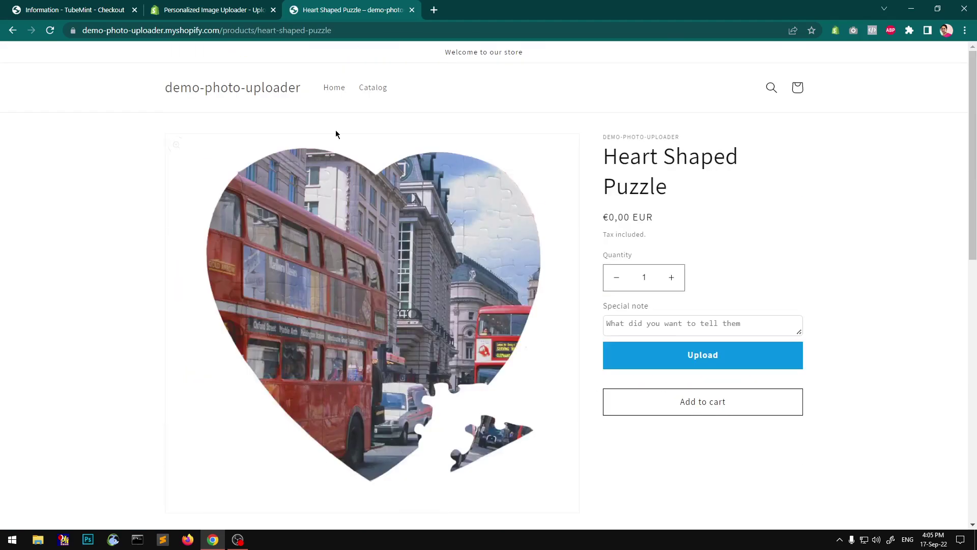
Open the "product options only" product from the catalog to examine its text, size and color options, and go back.
left_click(377, 90)
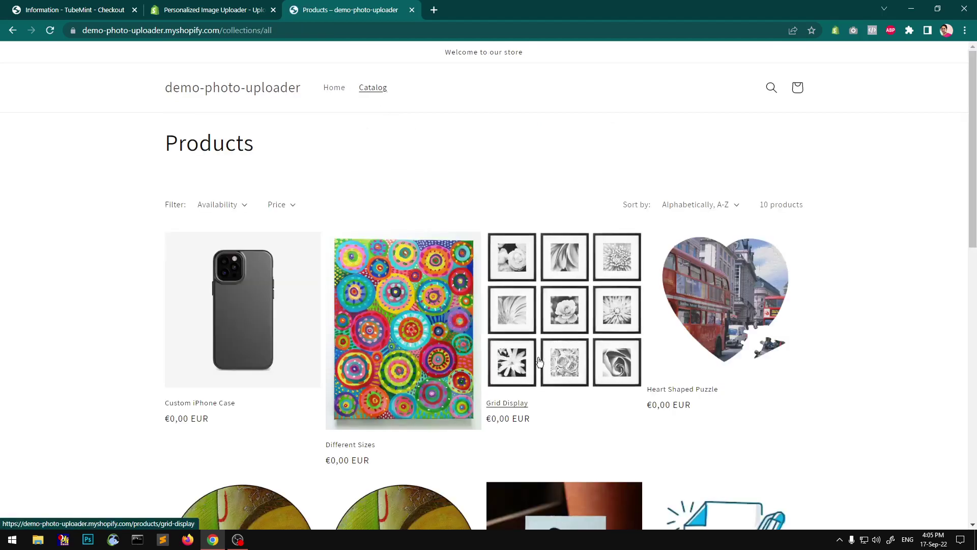
scroll(539, 362, "down", 5)
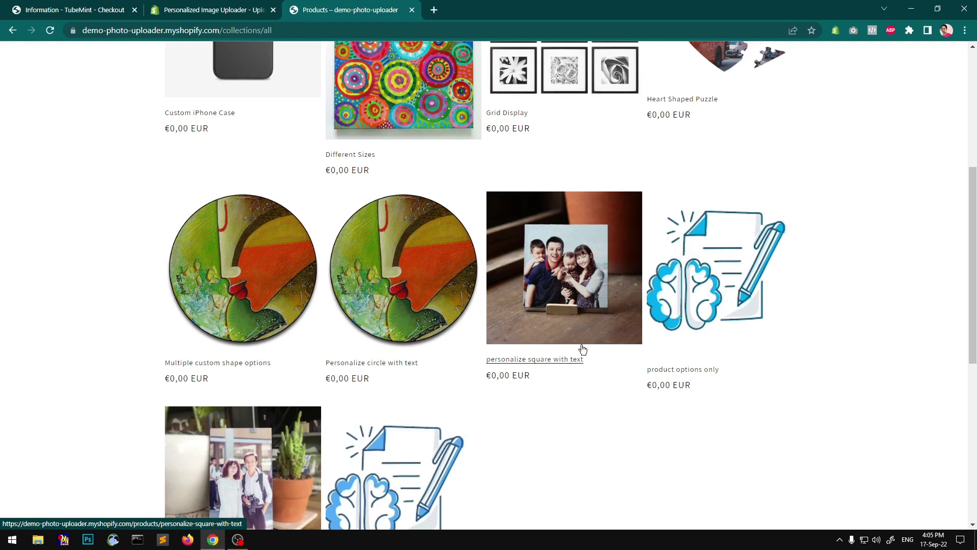
left_click(713, 287)
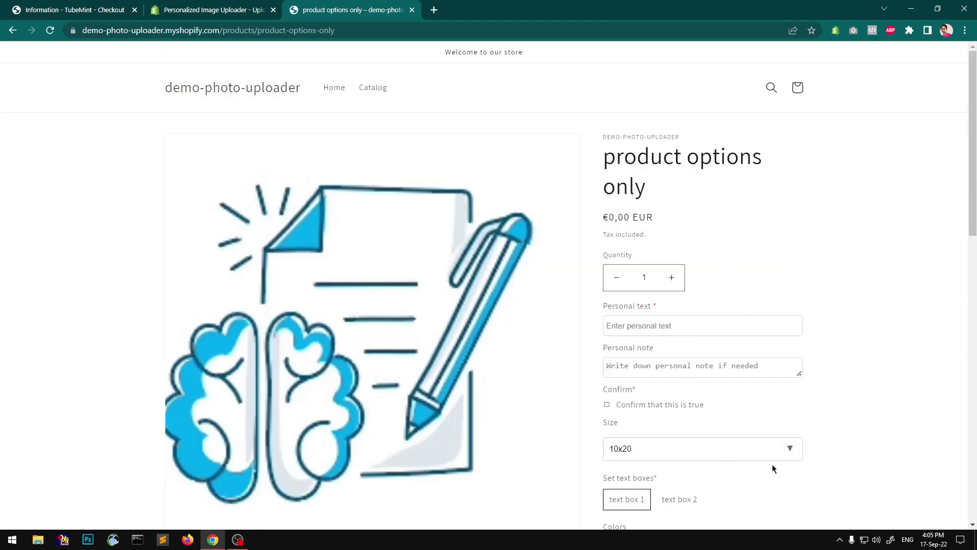
scroll(741, 400, "down", 10)
scroll(741, 400, "up", 5)
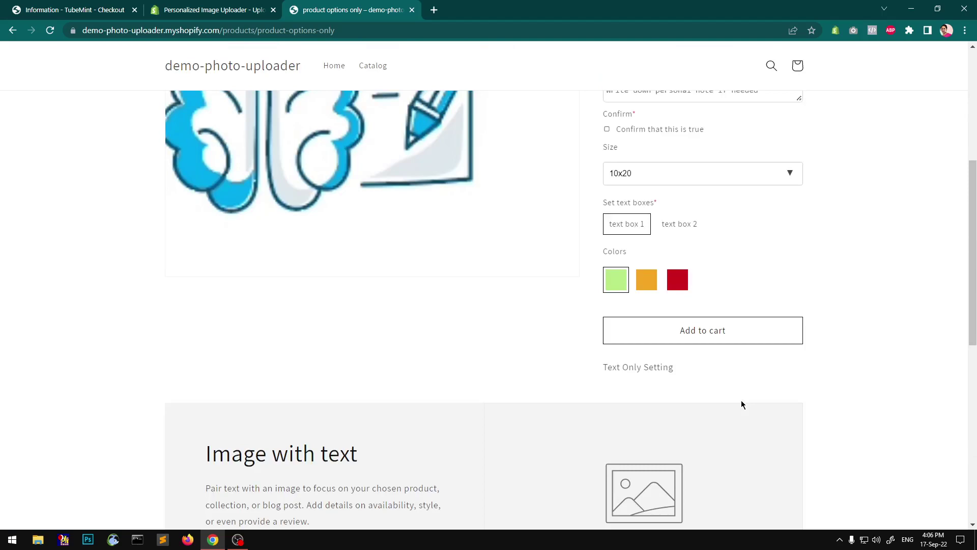
scroll(742, 404, "up", 5)
left_click(13, 31)
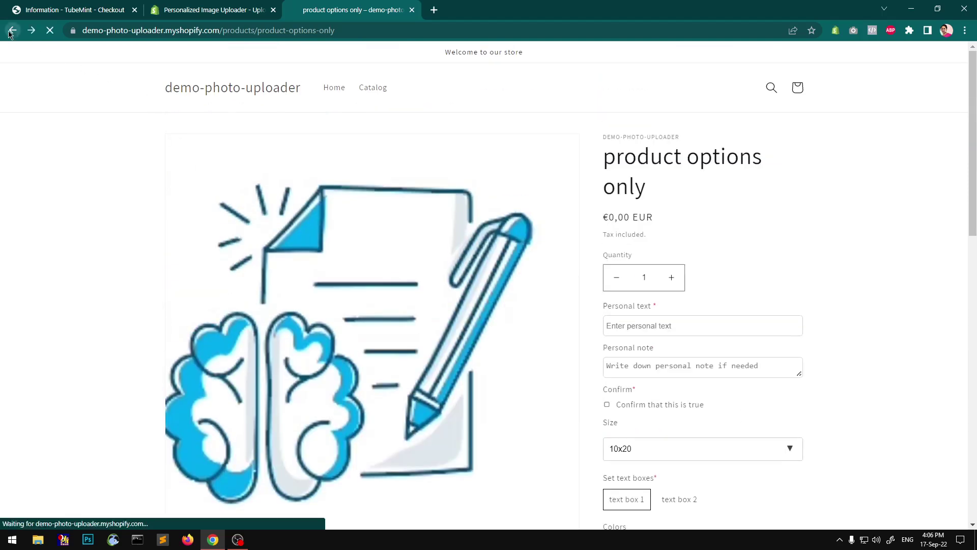
Open the "Product options, photos with orientation setting" product from the catalog and examine its fields and Orientation choices.
scroll(475, 336, "down", 5)
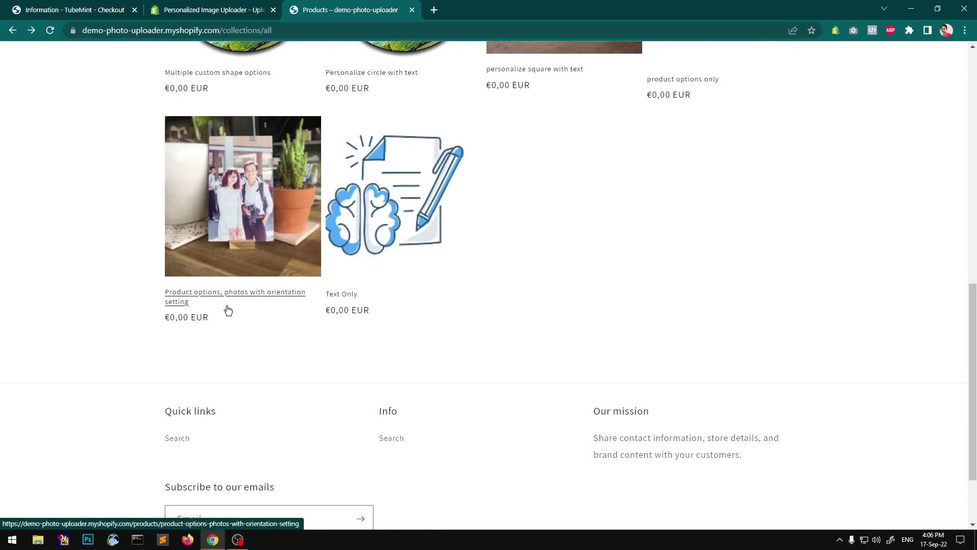
left_click(236, 232)
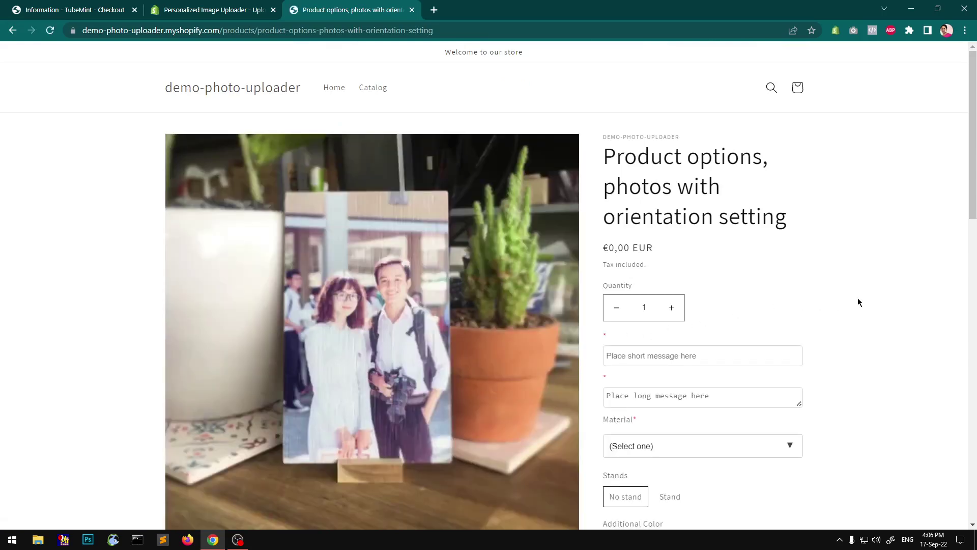
scroll(858, 303, "down", 5)
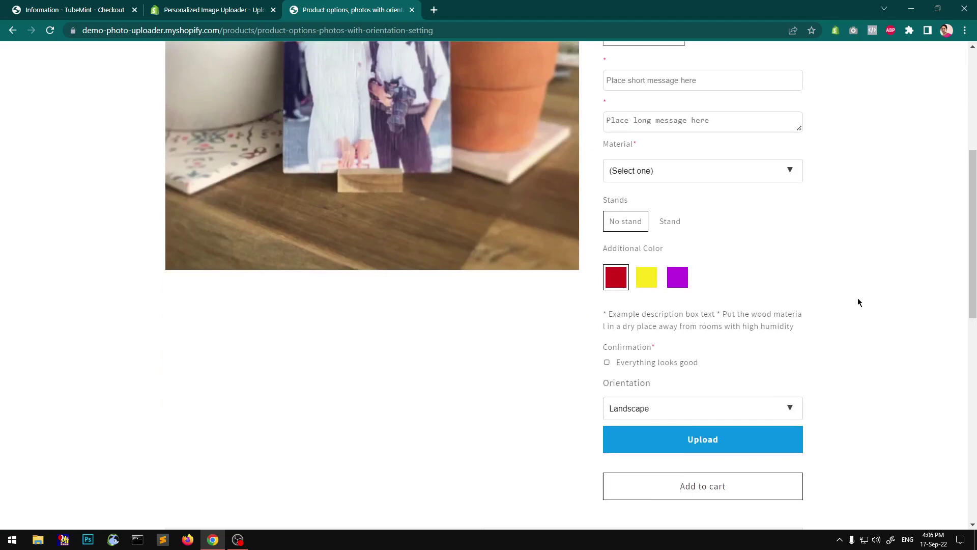
left_click(687, 412)
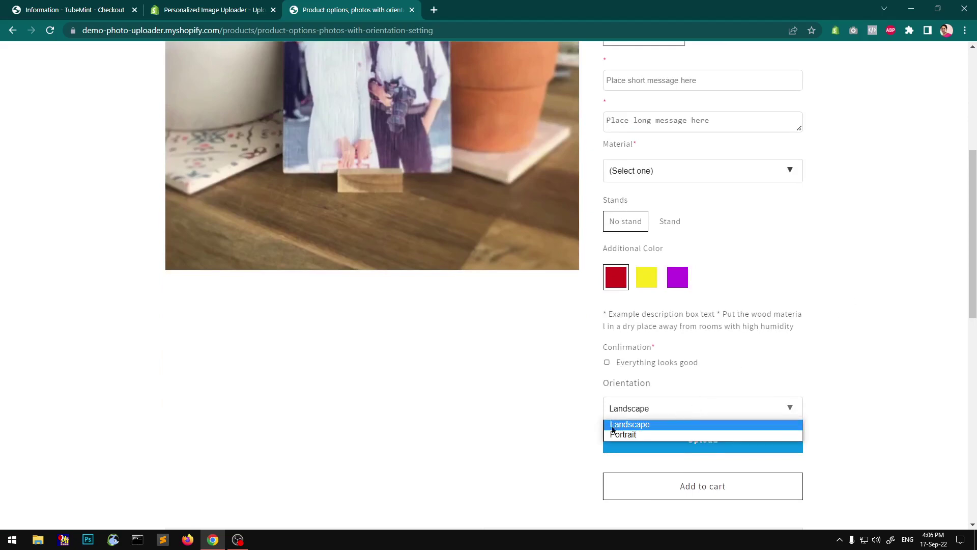
left_click(448, 402)
scroll(693, 308, "up", 5)
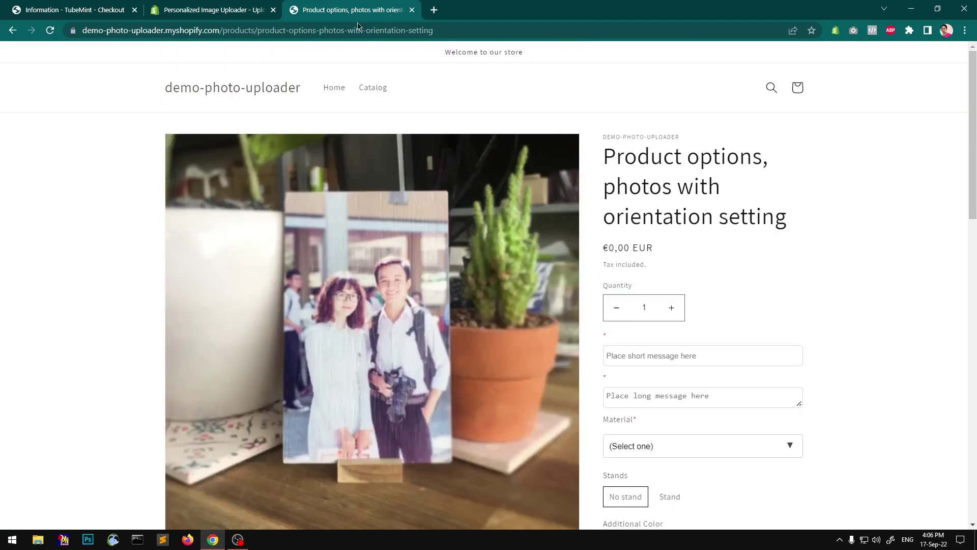
Return to the demo store's catalog and look over the full list of products.
left_click(371, 89)
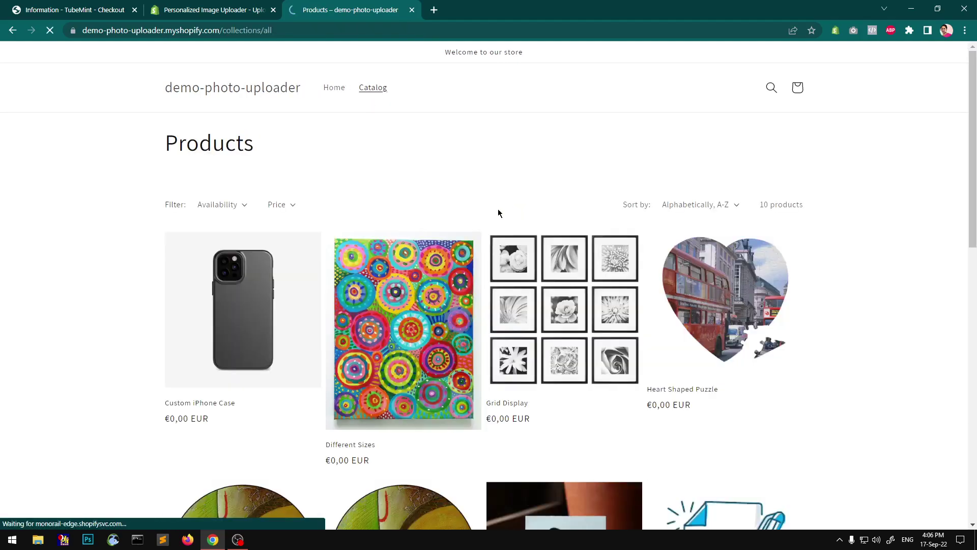
scroll(465, 218, "down", 5)
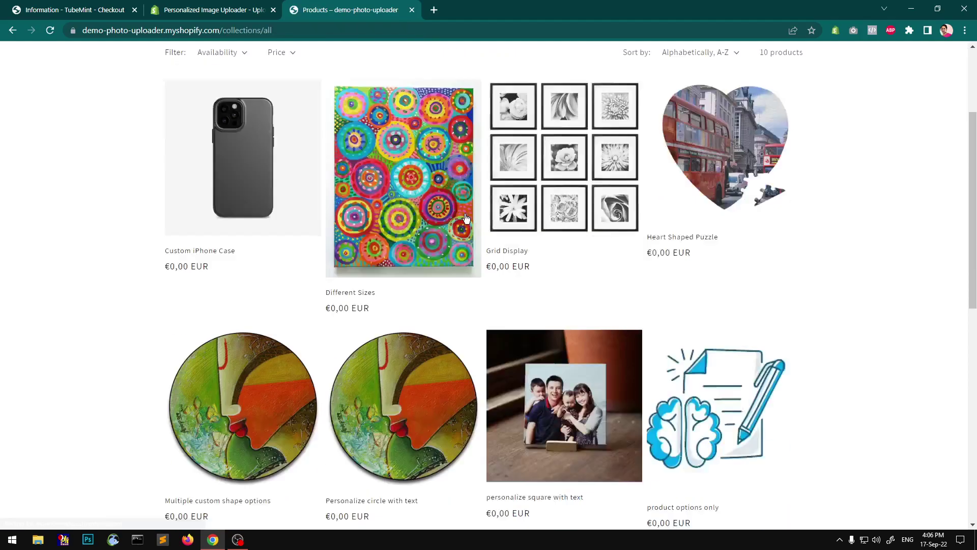
scroll(465, 217, "down", 5)
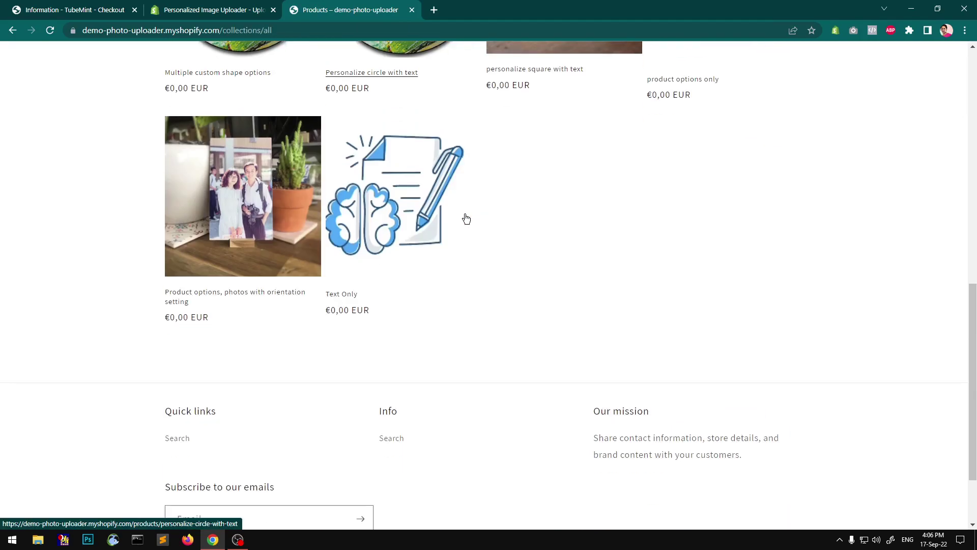
key("Home")
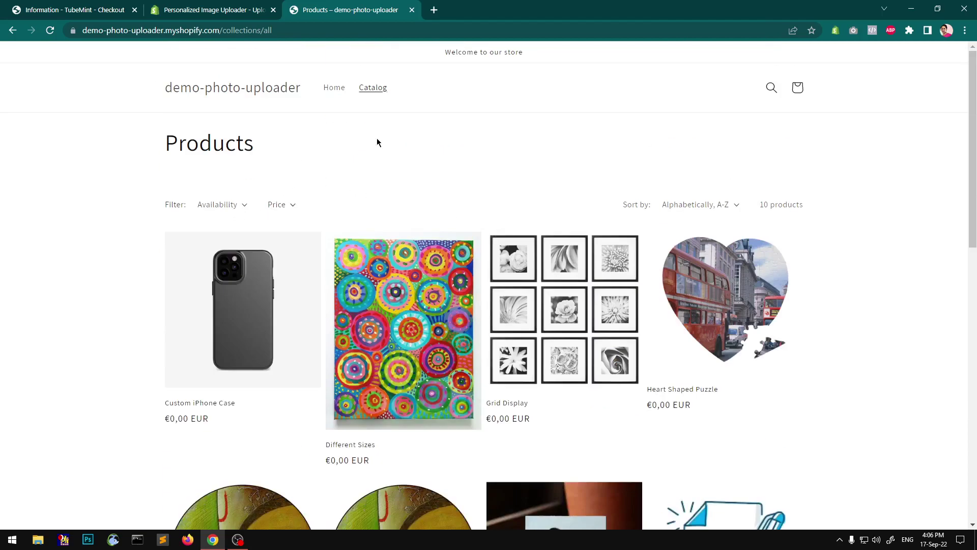
key("End")
key("Home")
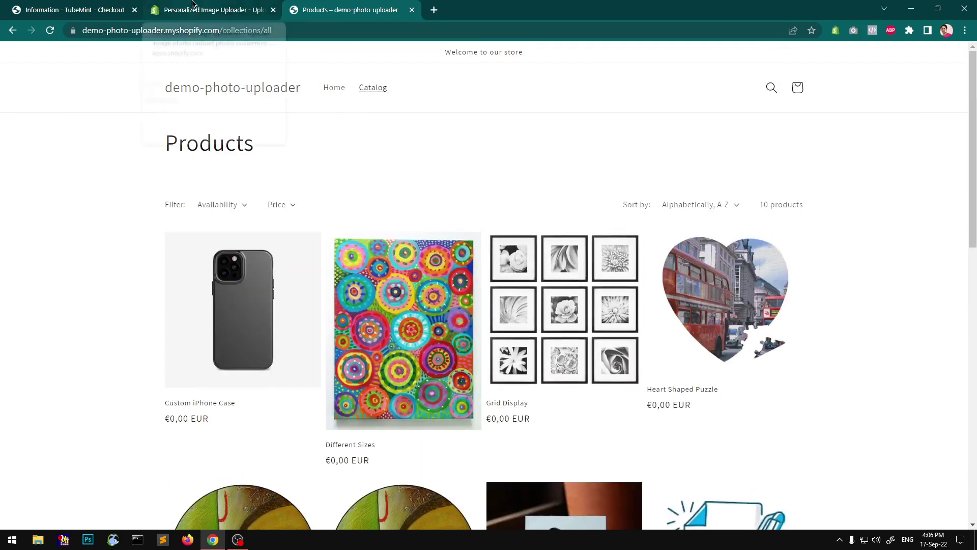
Switch to the Shopify App Store listing and highlight the app title "Personalized Image Uploader".
left_click(216, 12)
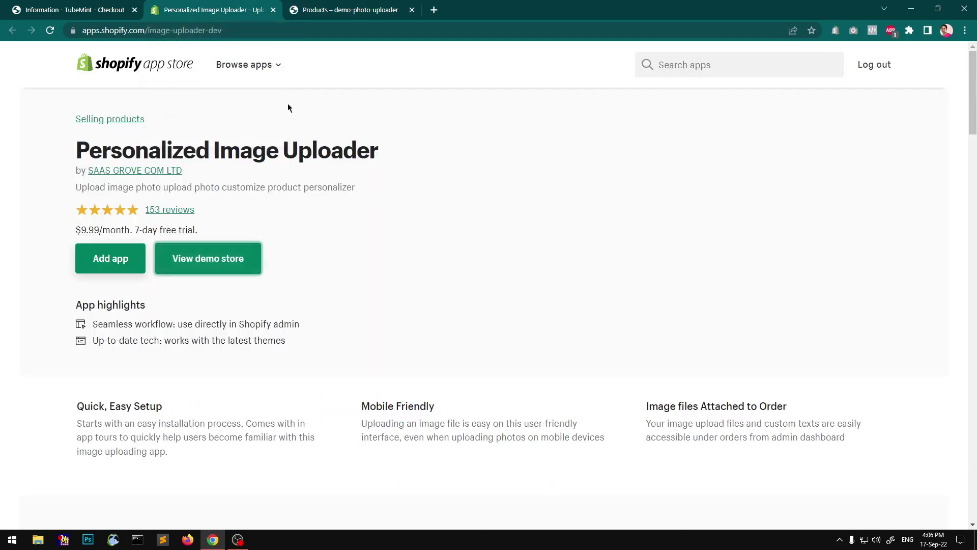
left_click_drag(395, 166, 79, 149)
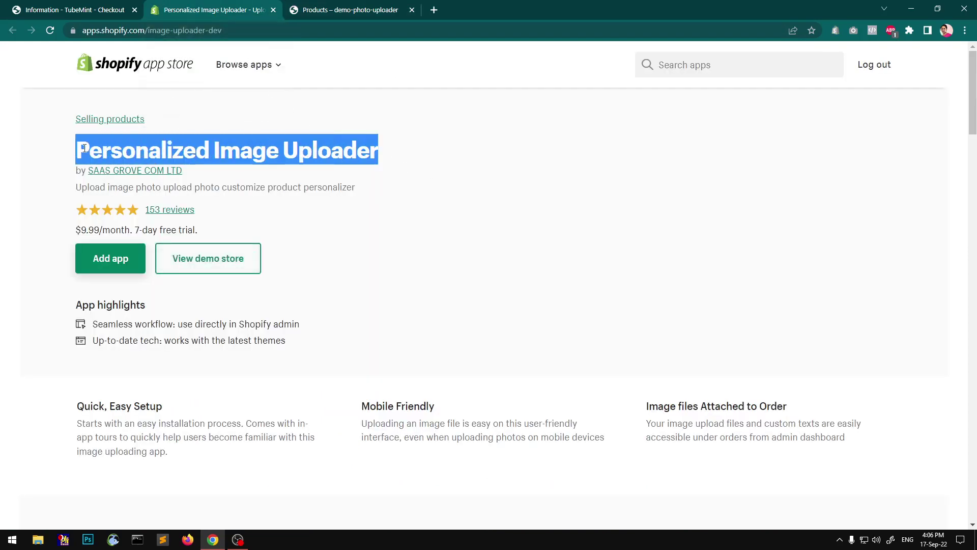
left_click_drag(406, 154, 72, 147)
left_click(372, 151)
left_click_drag(391, 155, 74, 150)
Go back to the demo store's Products page and review the sample products once more.
left_click(334, 6)
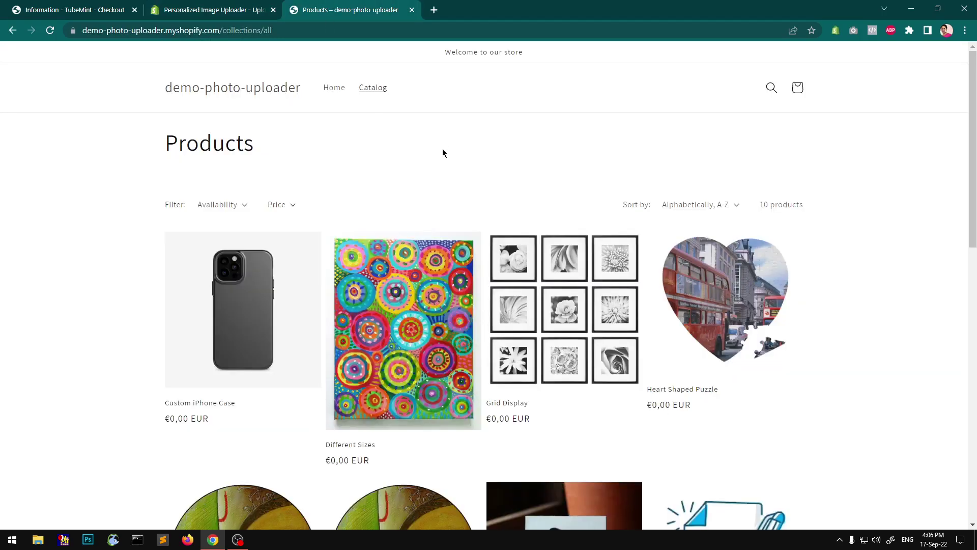
scroll(575, 403, "down", 10)
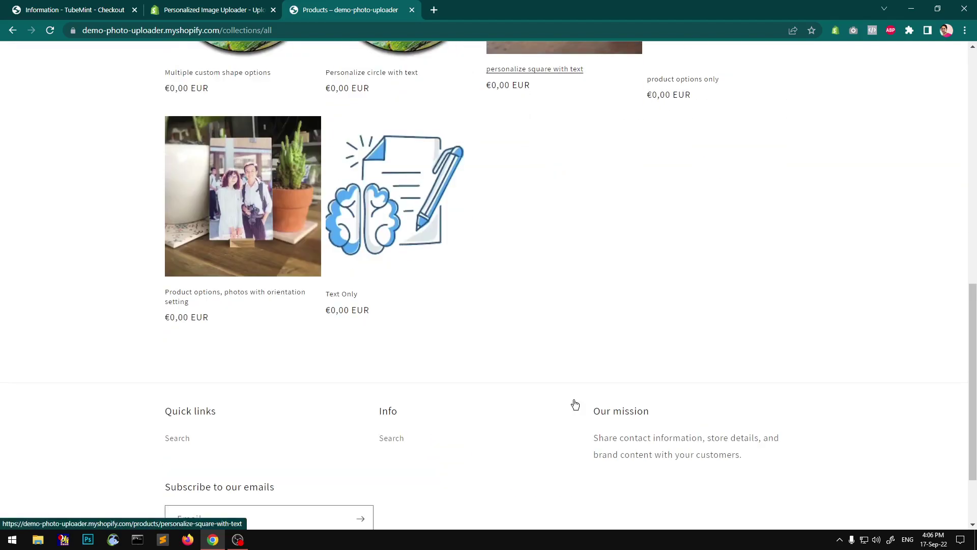
scroll(574, 403, "up", 10)
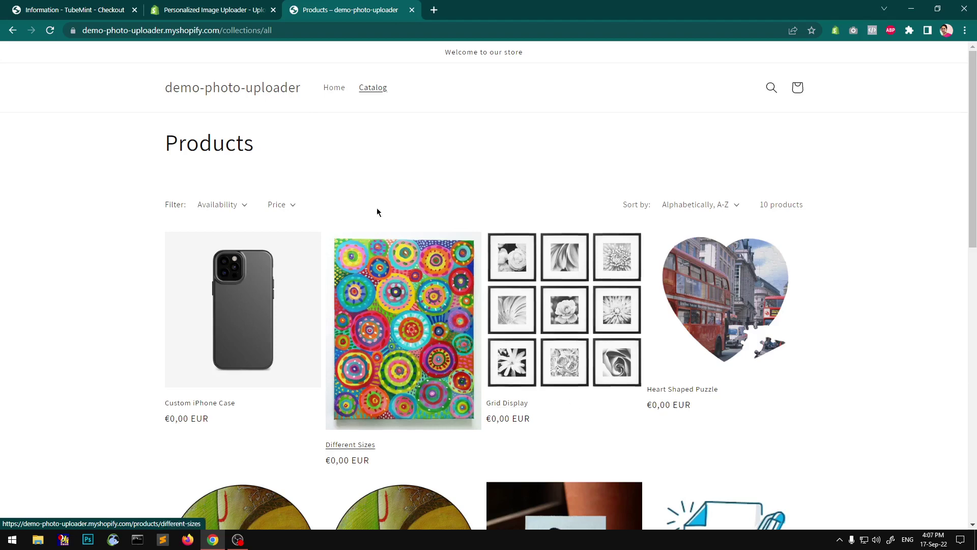
Switch to the TubeMint checkout page and hide the theme preview bar.
key("ctrl+shift+Tab")
key("ctrl+shift+Tab")
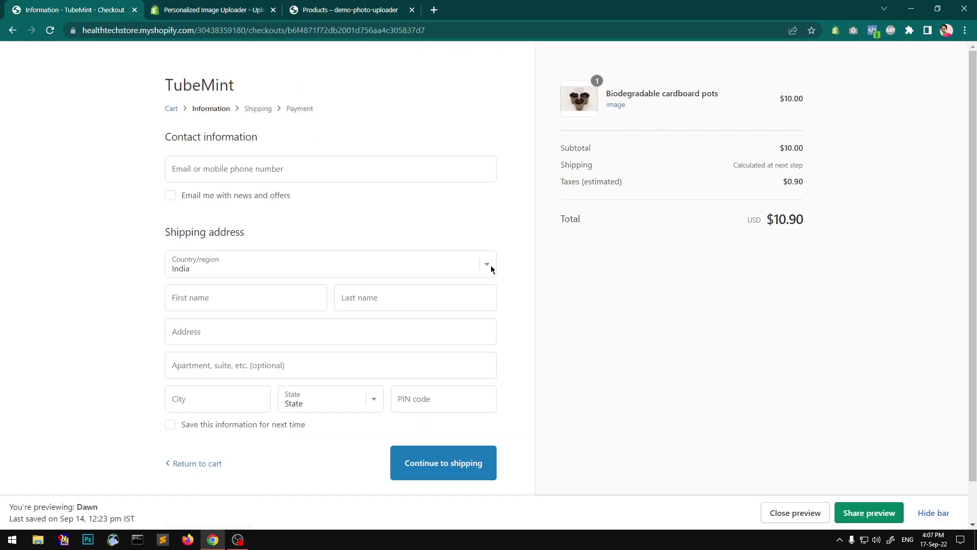
left_click(942, 516)
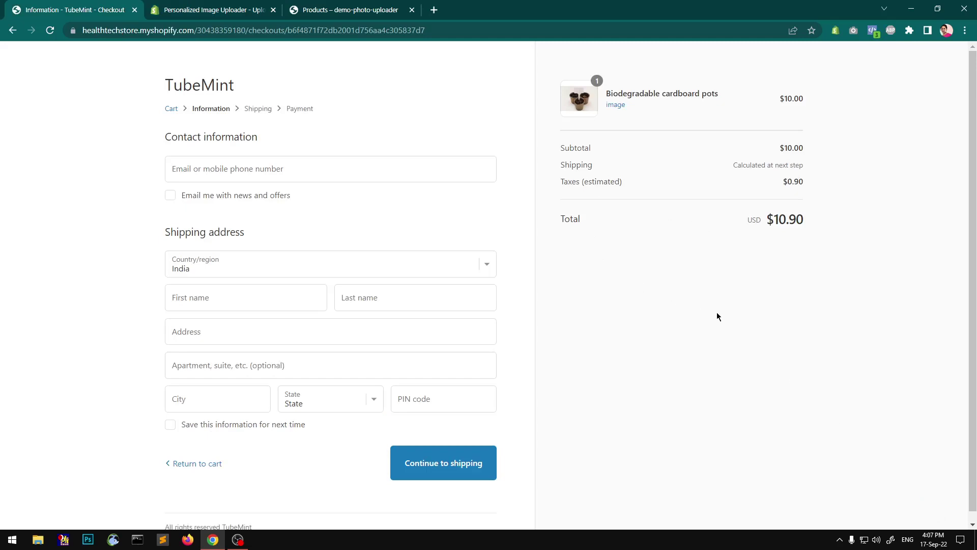